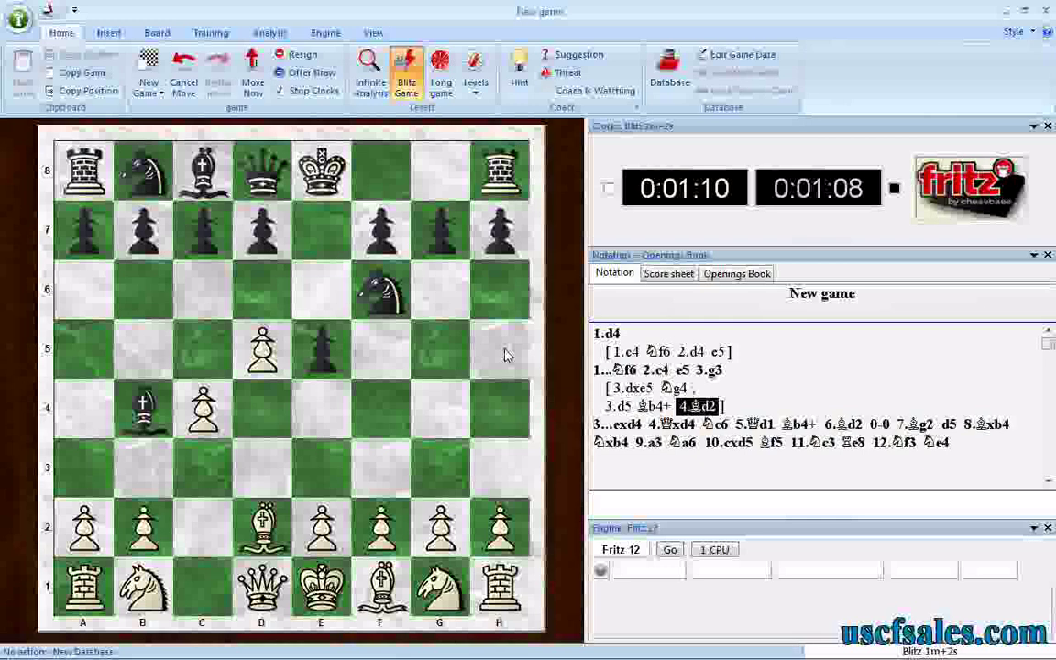
# Switch the ribbon to the Training tab to reveal endgame training and other training tools
pyautogui.click(213, 33)
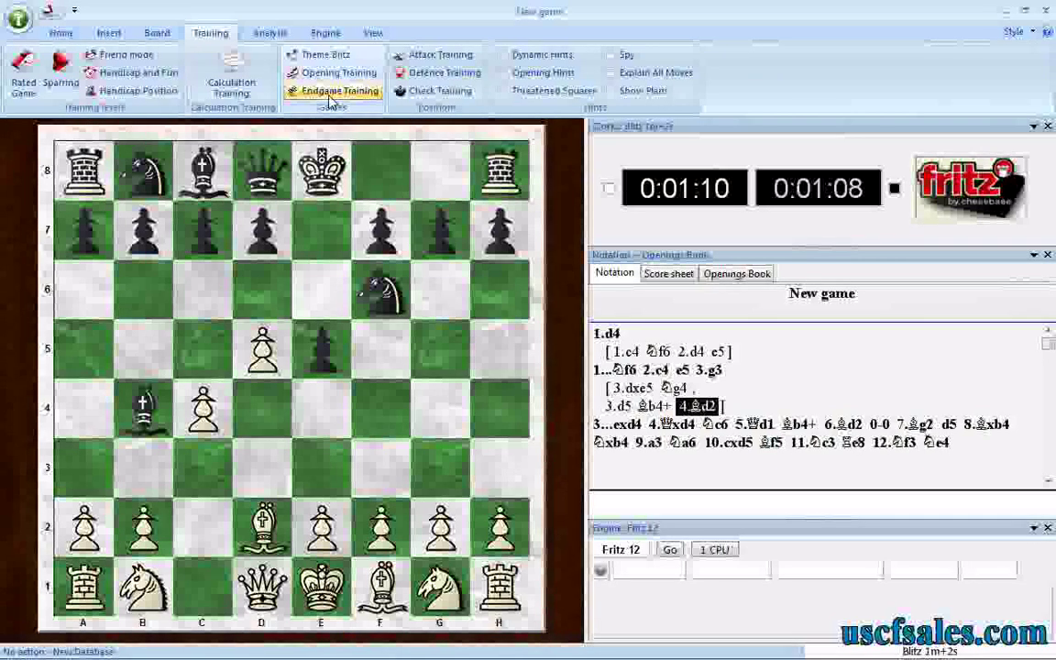
# Switch the ribbon back to the Home tab
pyautogui.click(55, 35)
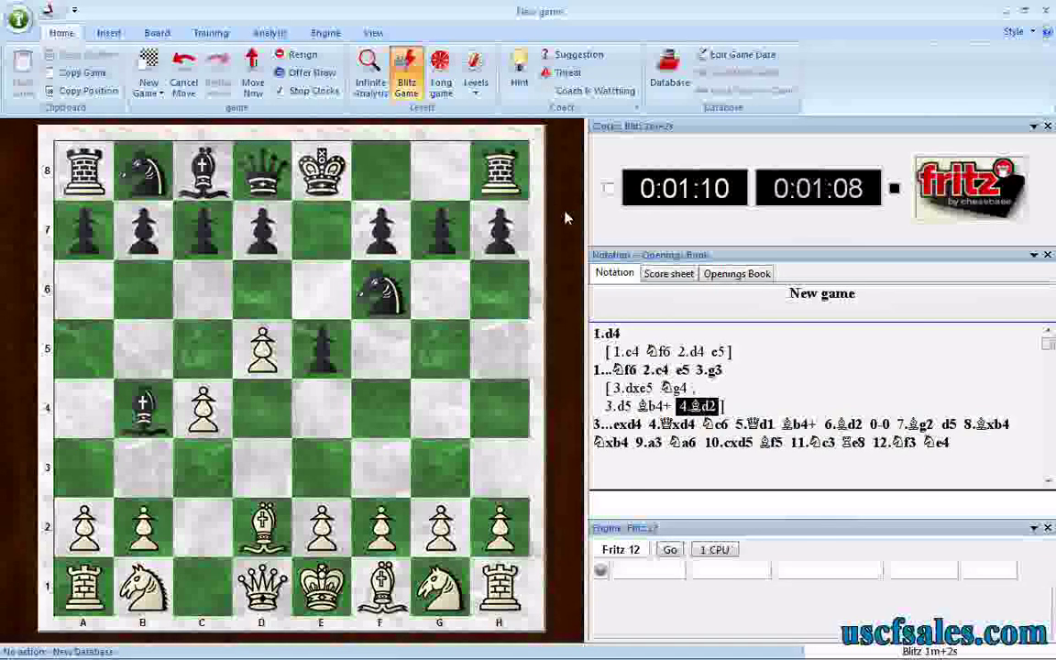
pyautogui.click(18, 23)
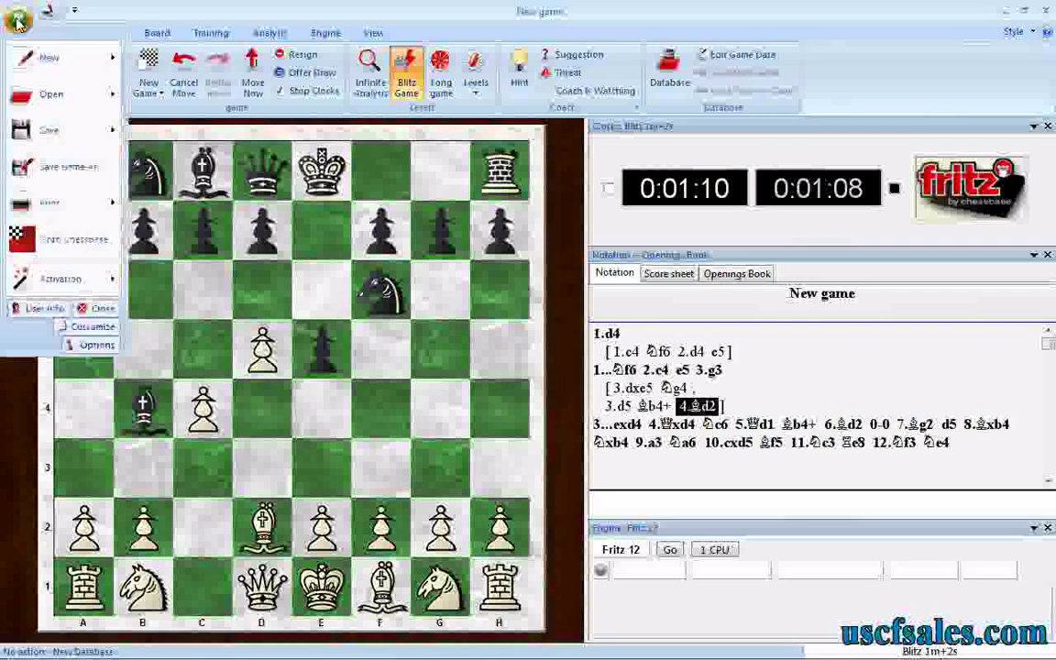
pyautogui.moveTo(23, 60)
pyautogui.click(175, 59)
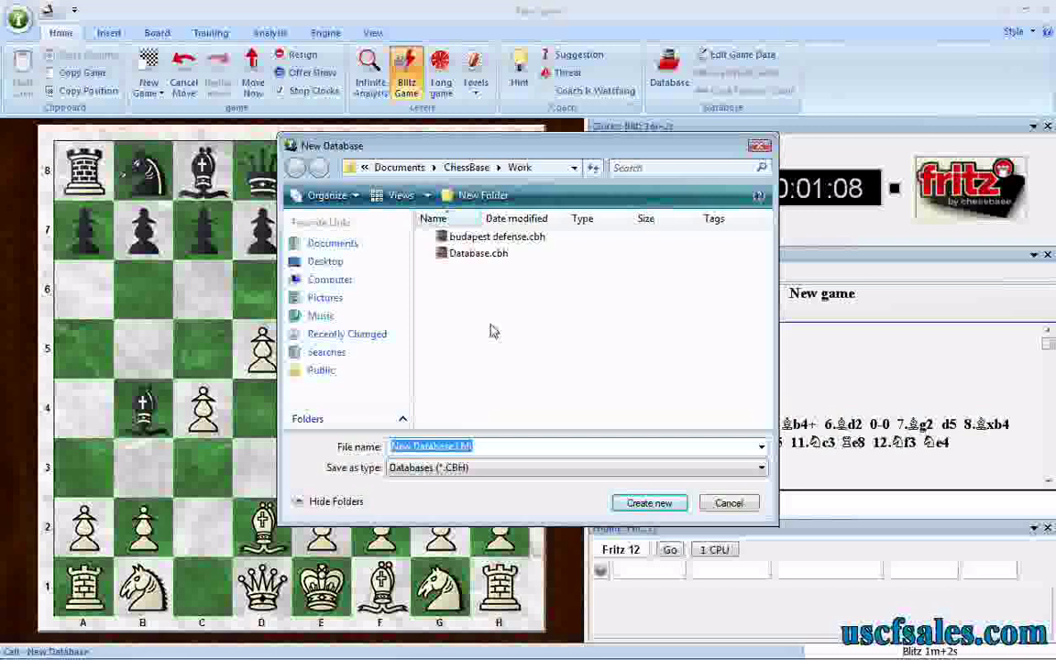
pyautogui.press('Escape')
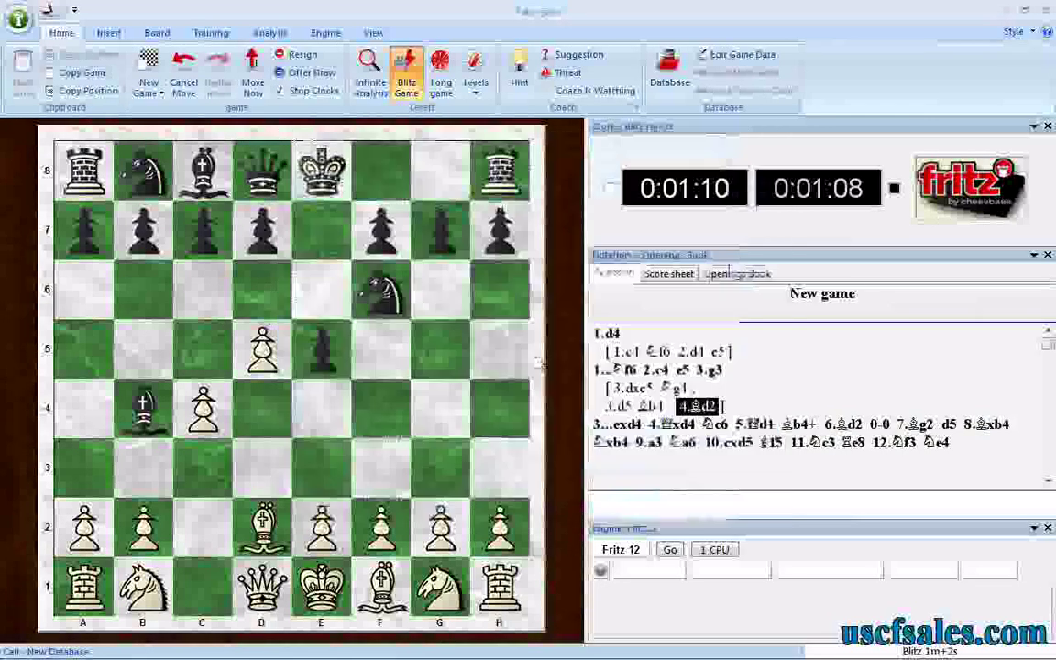
pyautogui.click(18, 18)
pyautogui.moveTo(51, 58)
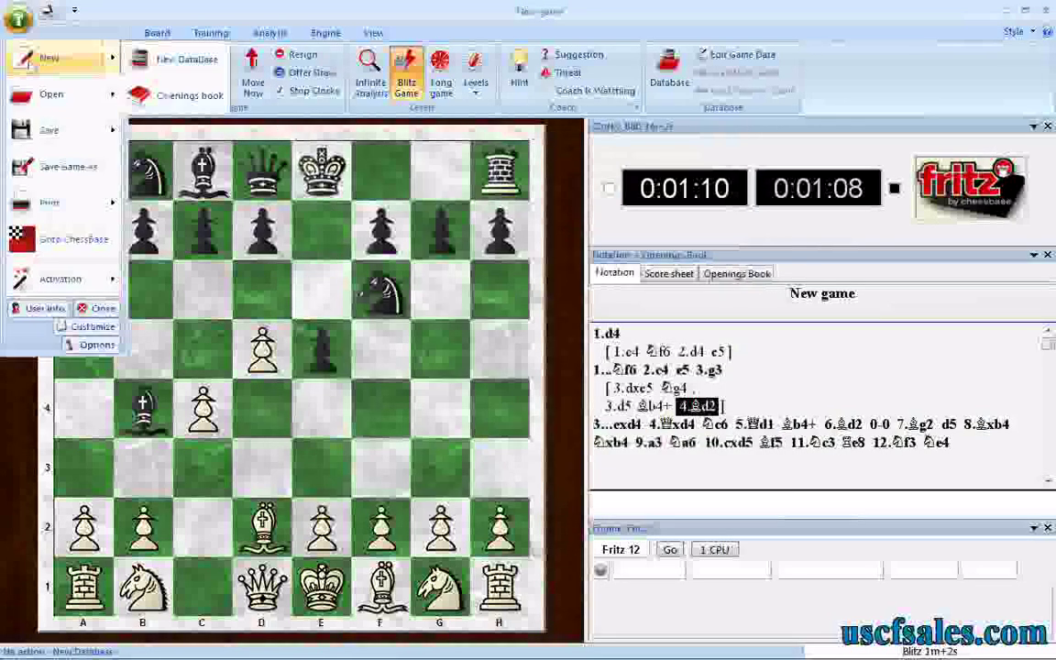
pyautogui.click(134, 60)
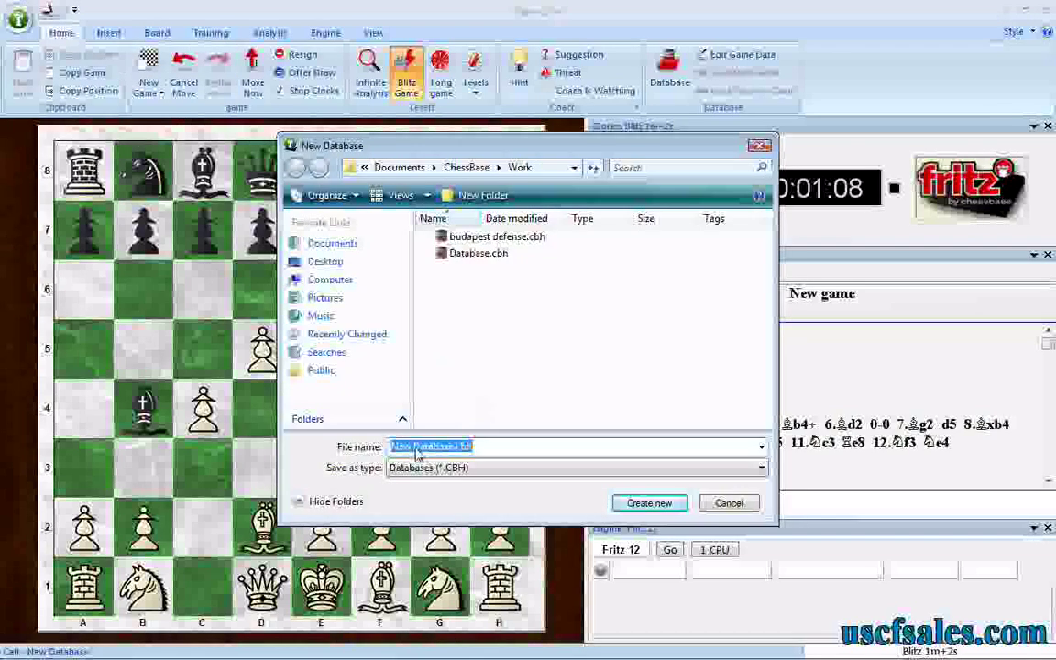
pyautogui.click(729, 503)
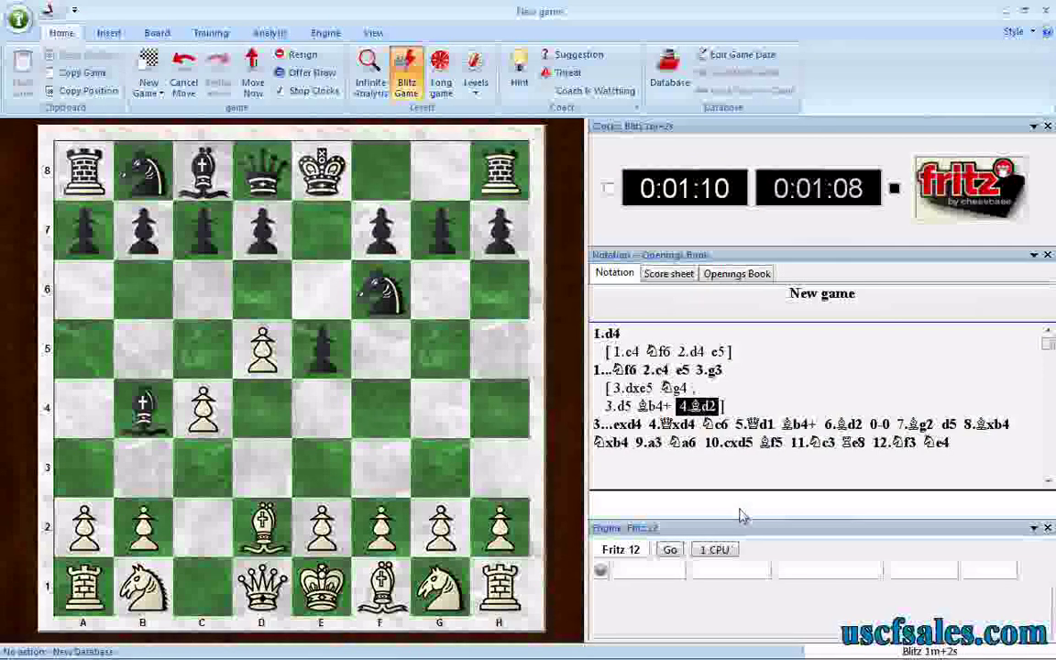
# Start a new game, look over the ribbon tabs, and open Position Setup from Insert
pyautogui.click(149, 73)
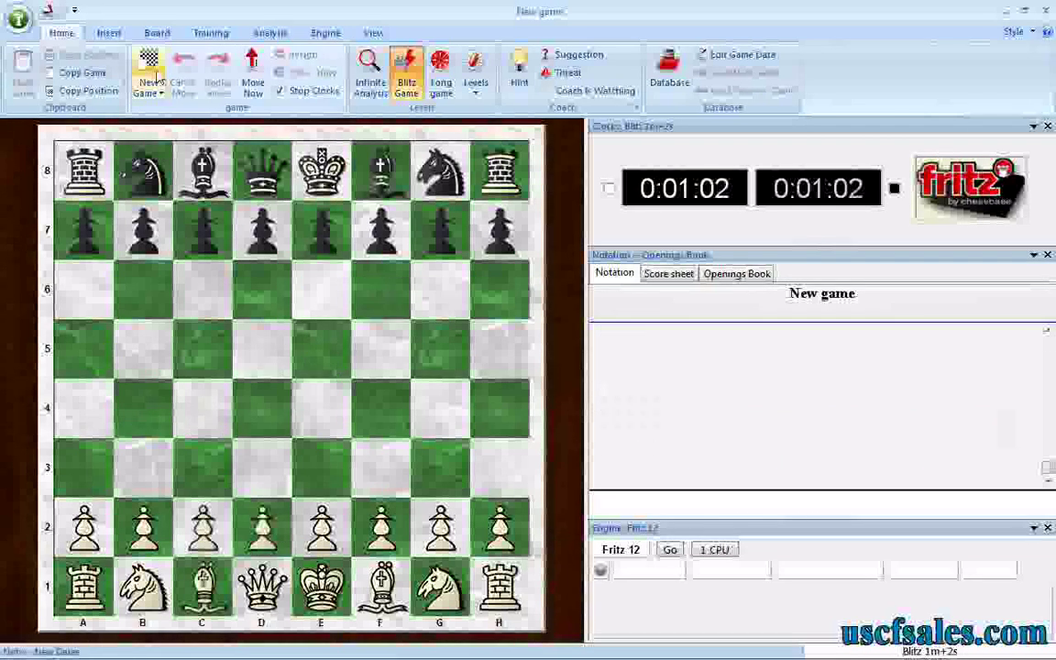
pyautogui.click(211, 36)
pyautogui.click(174, 35)
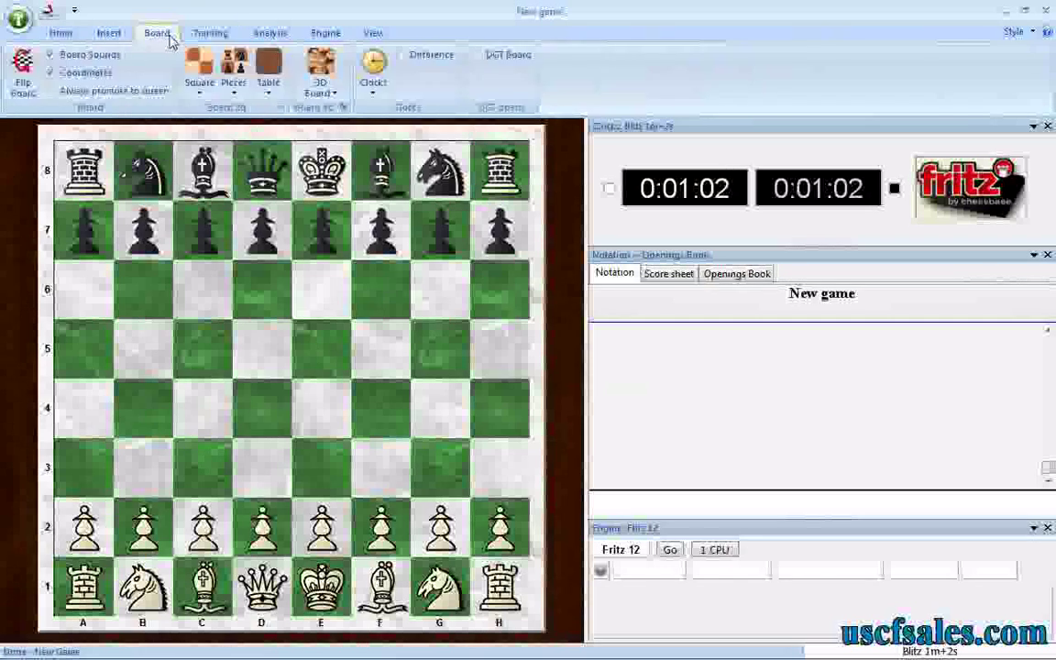
pyautogui.click(267, 35)
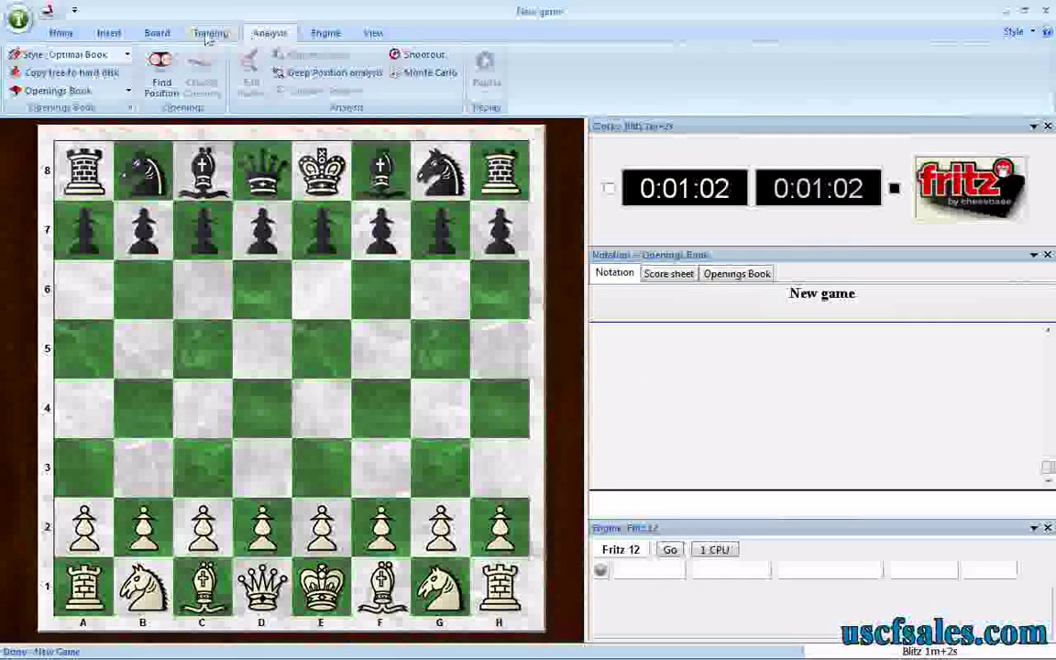
pyautogui.click(108, 34)
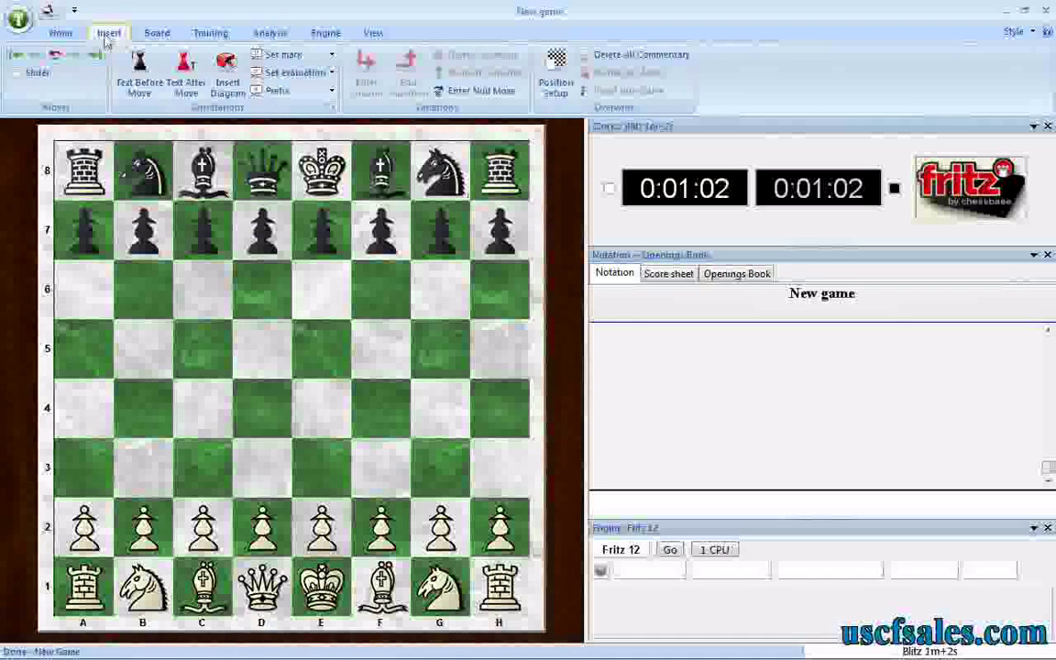
pyautogui.click(554, 71)
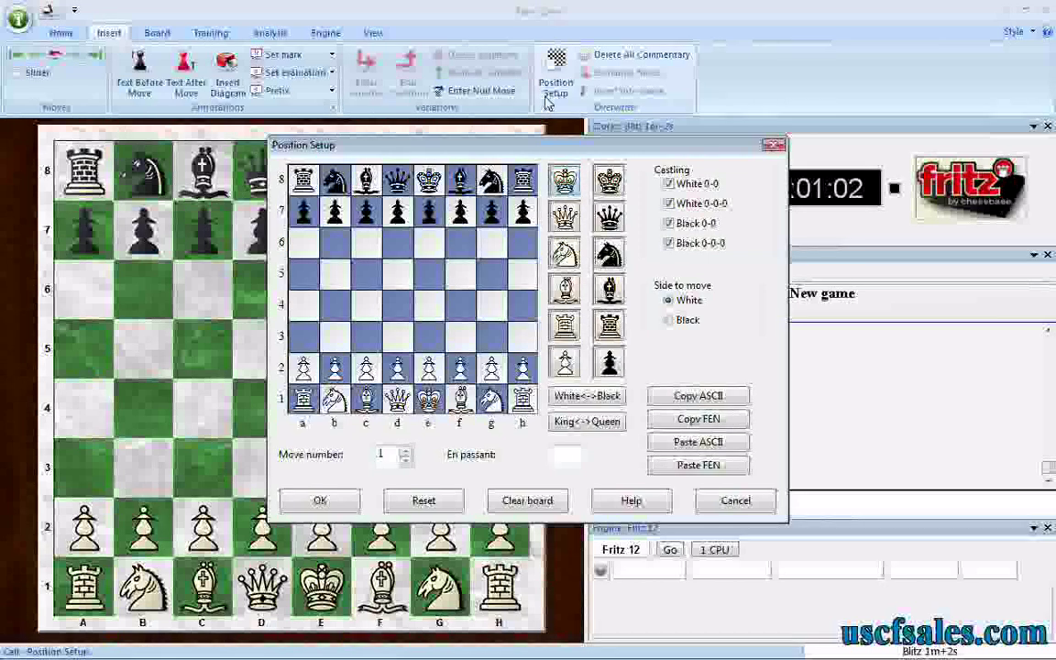
# Clear the board, place kings on b1 and b3, rook a7, white pawns f6 and h6, and accept
pyautogui.click(535, 502)
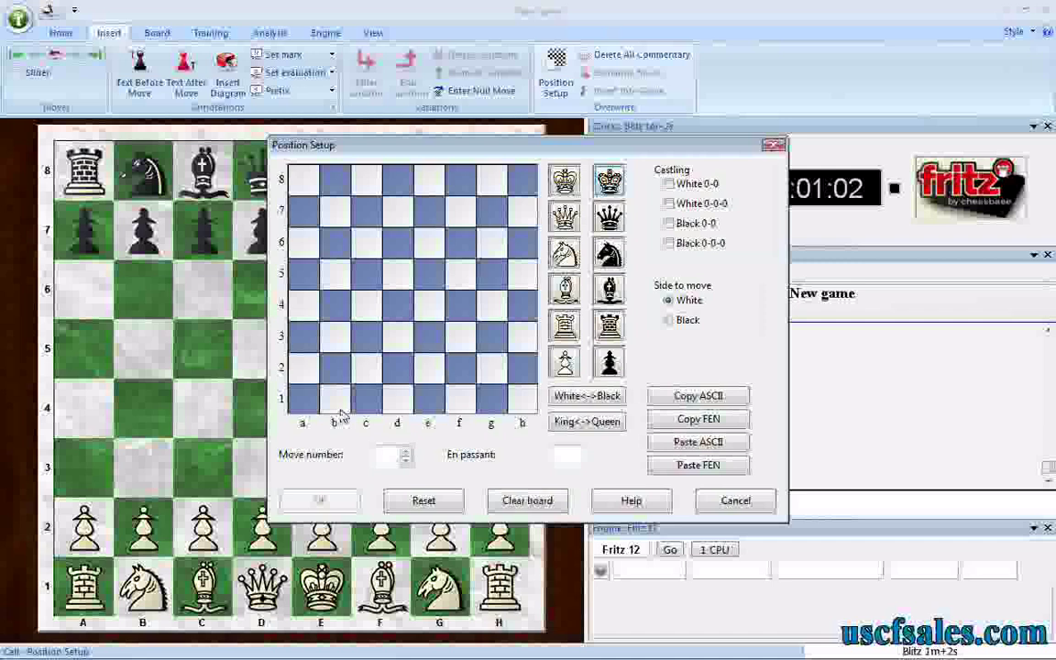
pyautogui.click(334, 400)
pyautogui.click(334, 337)
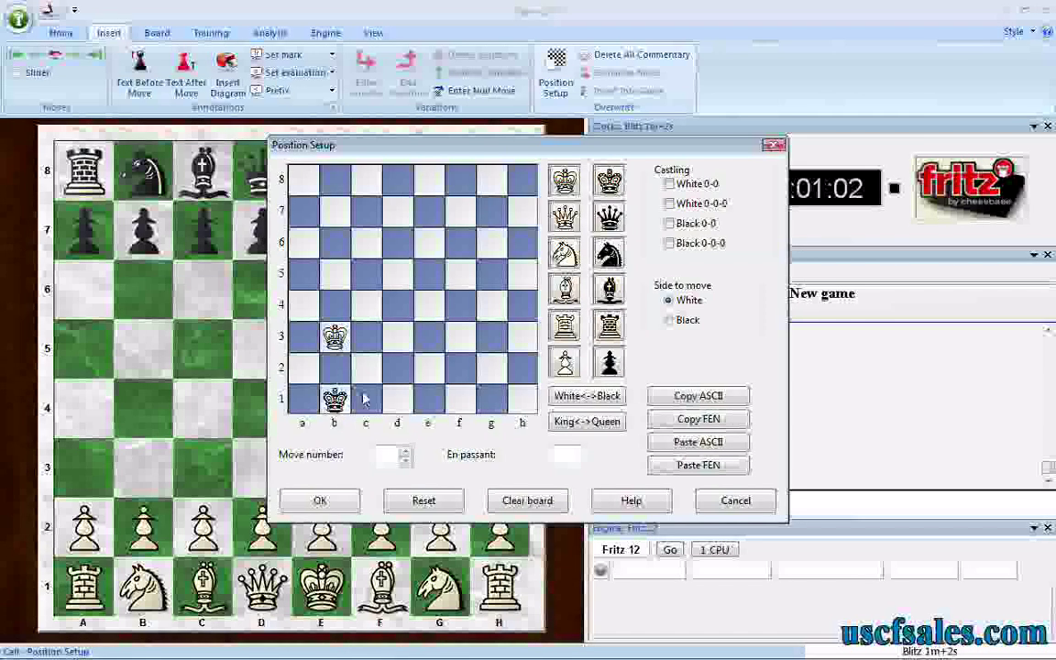
pyautogui.click(565, 292)
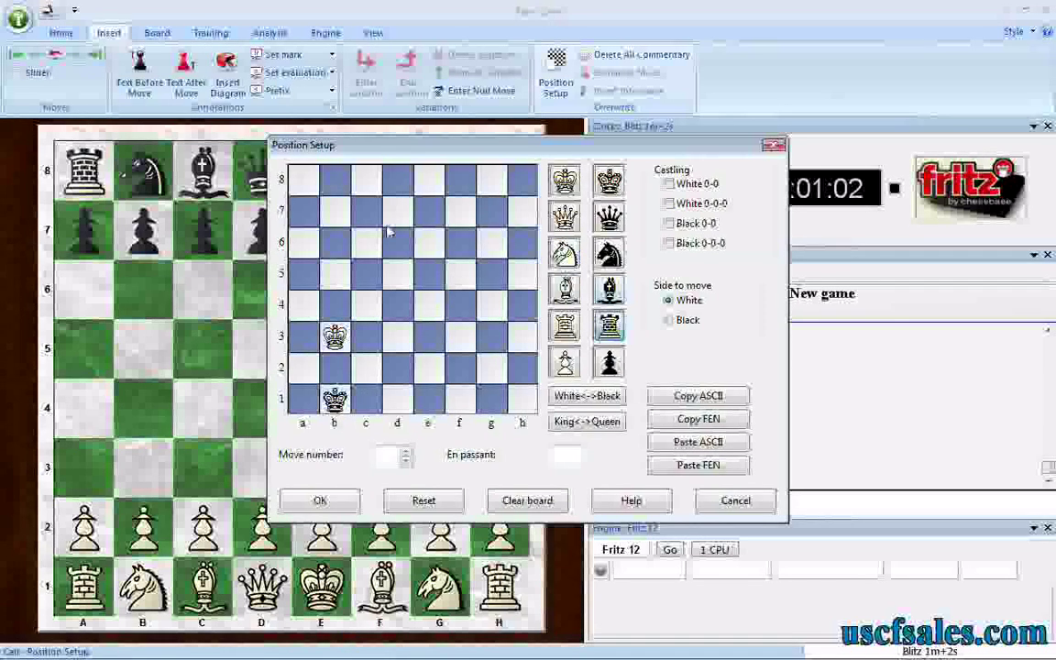
pyautogui.click(303, 210)
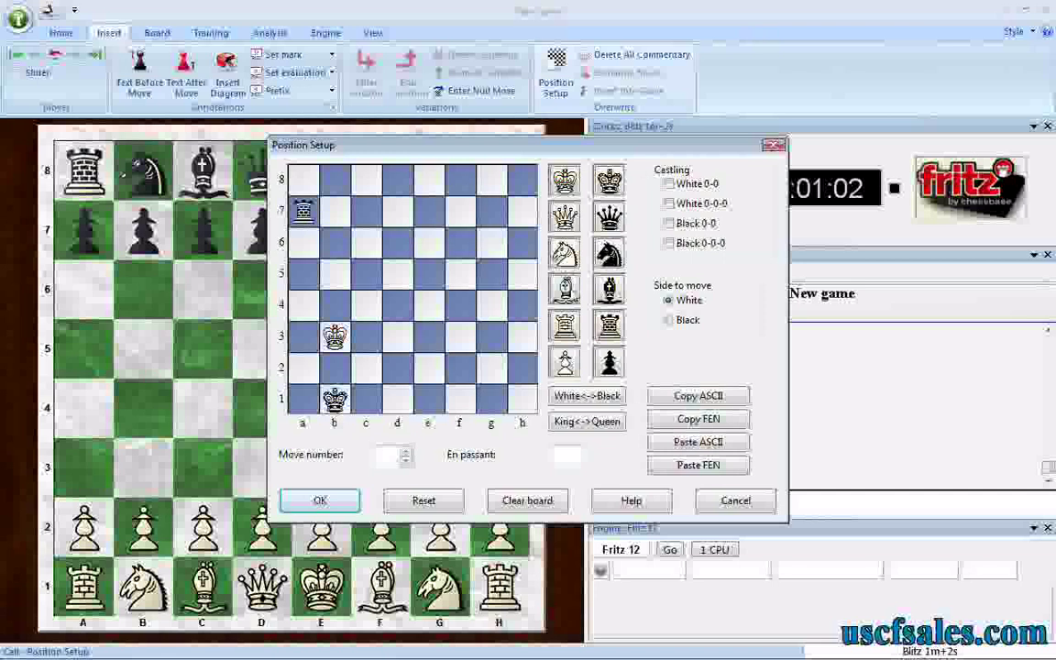
pyautogui.click(565, 365)
pyautogui.click(459, 243)
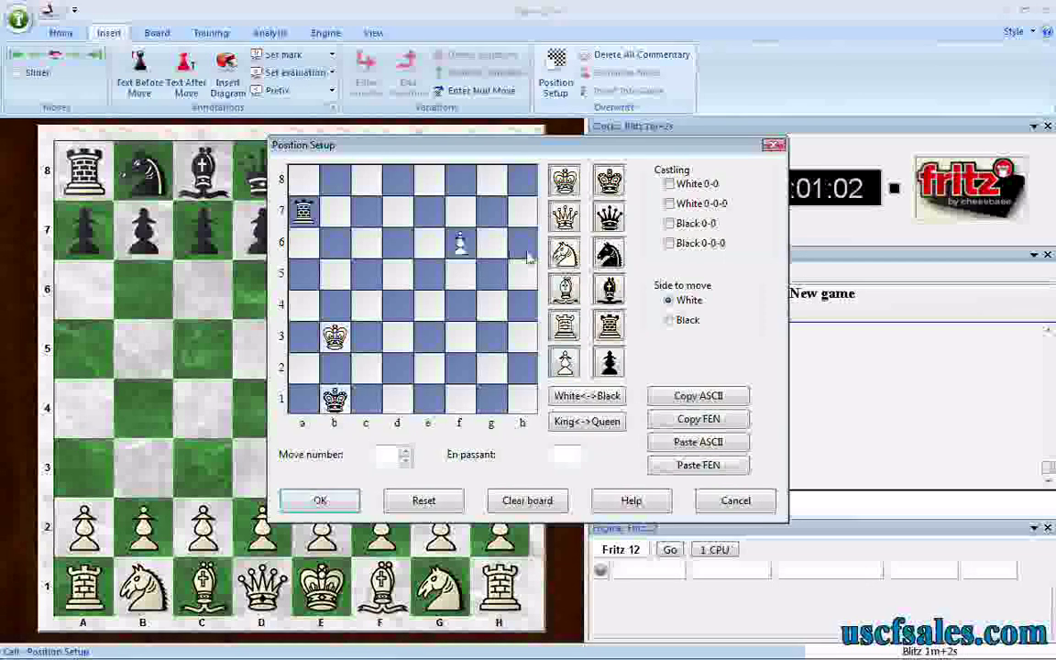
pyautogui.click(522, 243)
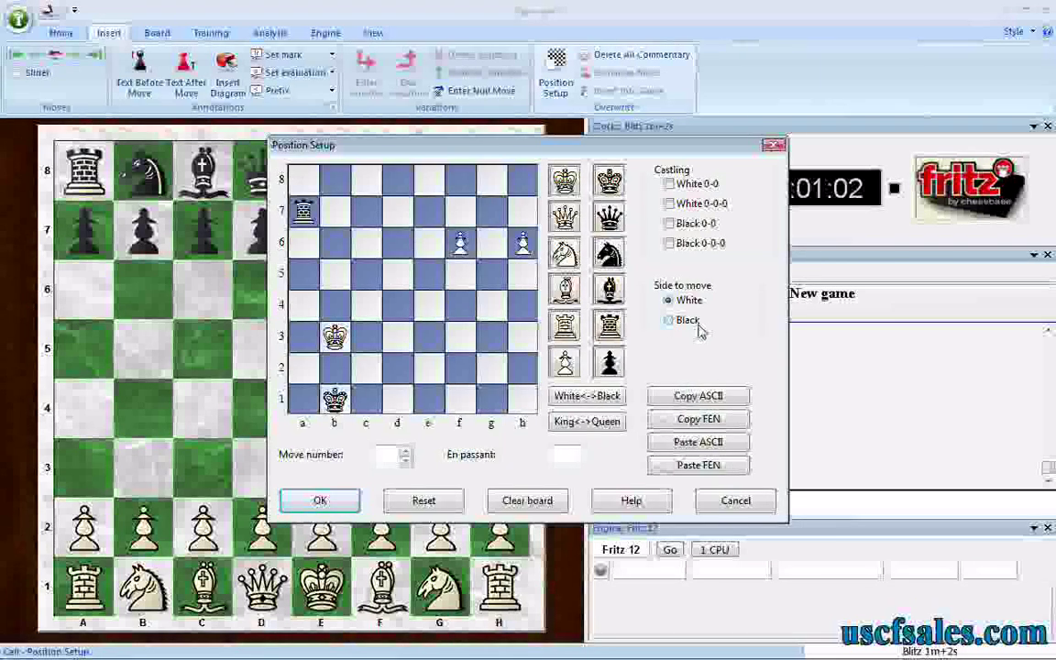
pyautogui.click(320, 500)
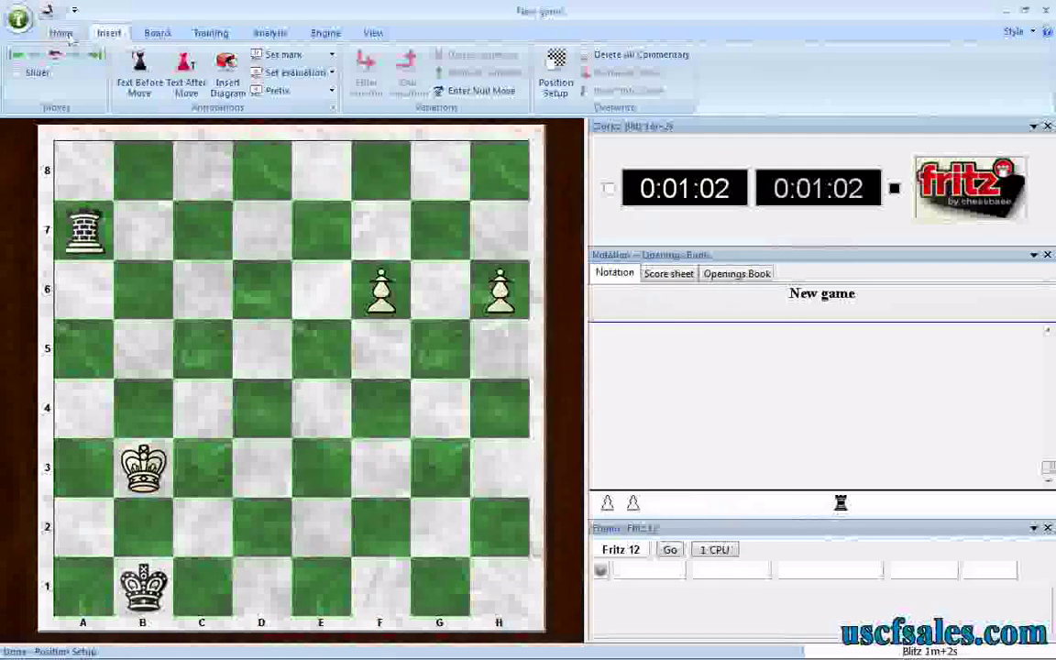
# Save the game into endgames02.cbh with the White name '2P v R (White to move)'
pyautogui.click(19, 19)
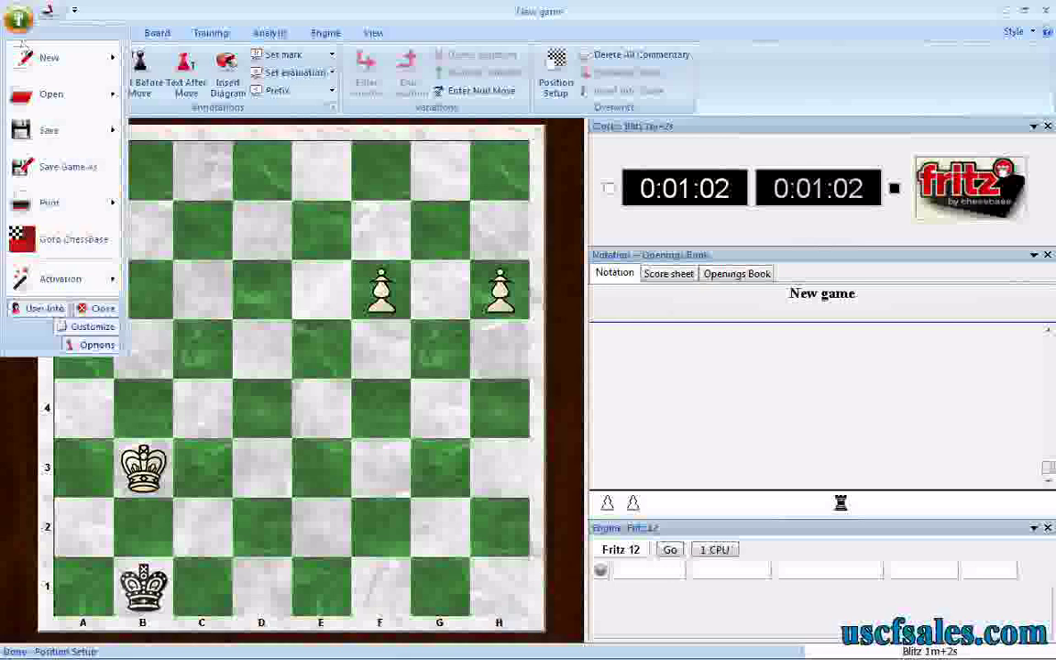
pyautogui.click(27, 168)
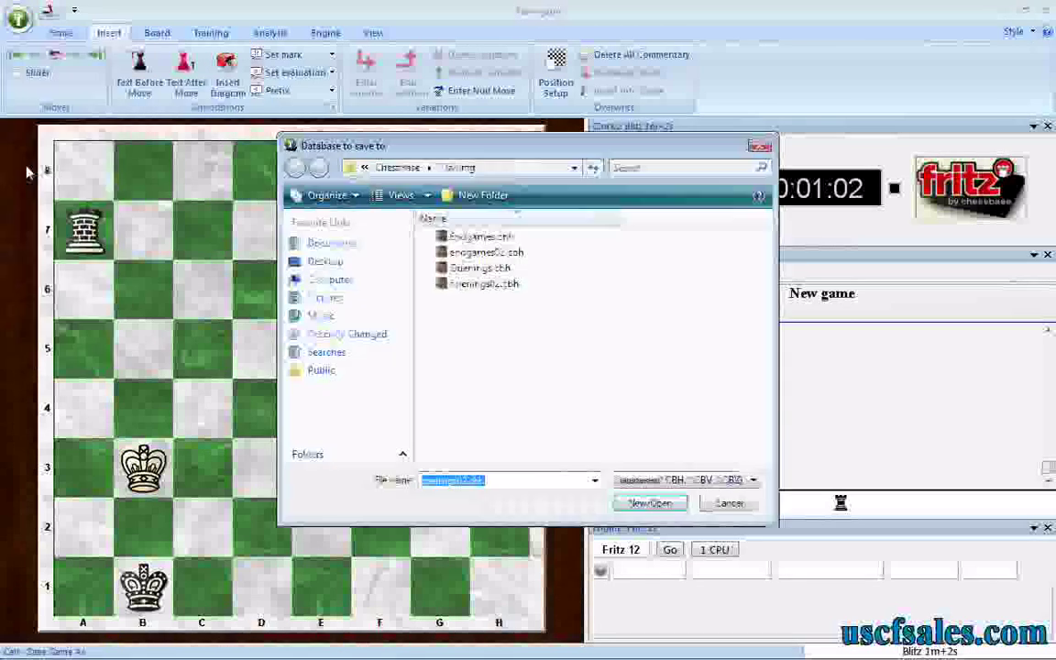
pyautogui.click(469, 256)
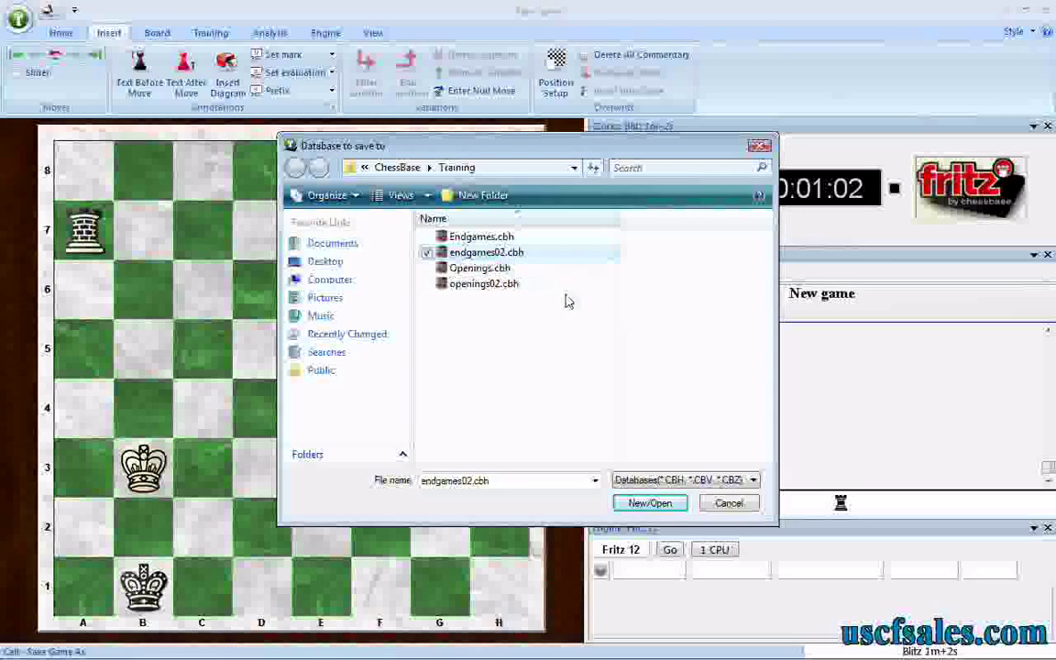
pyautogui.click(649, 503)
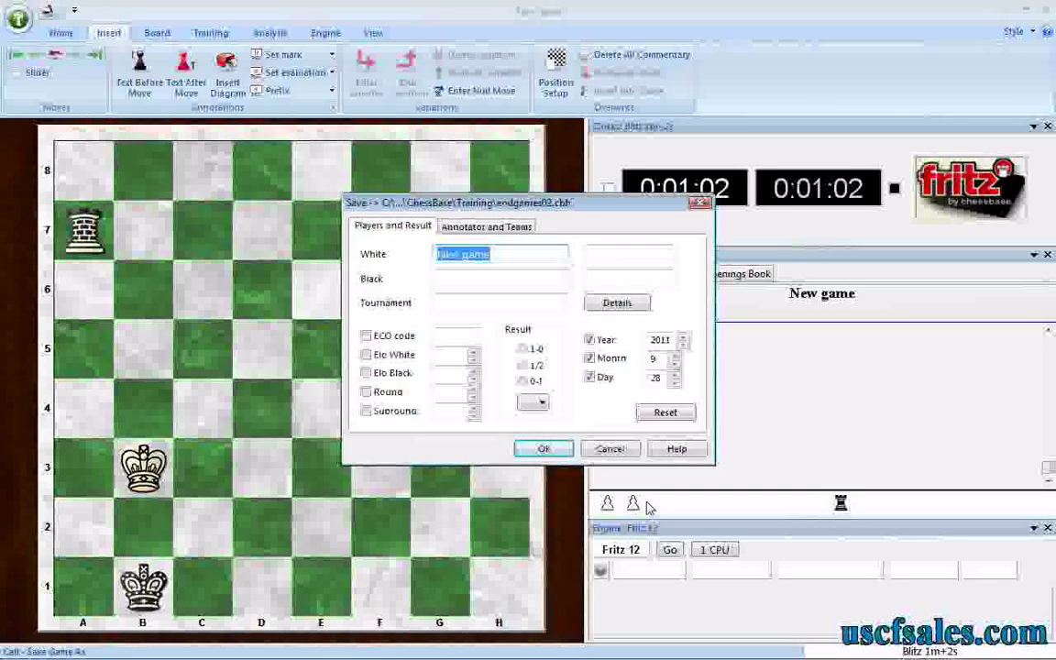
pyautogui.write('2')
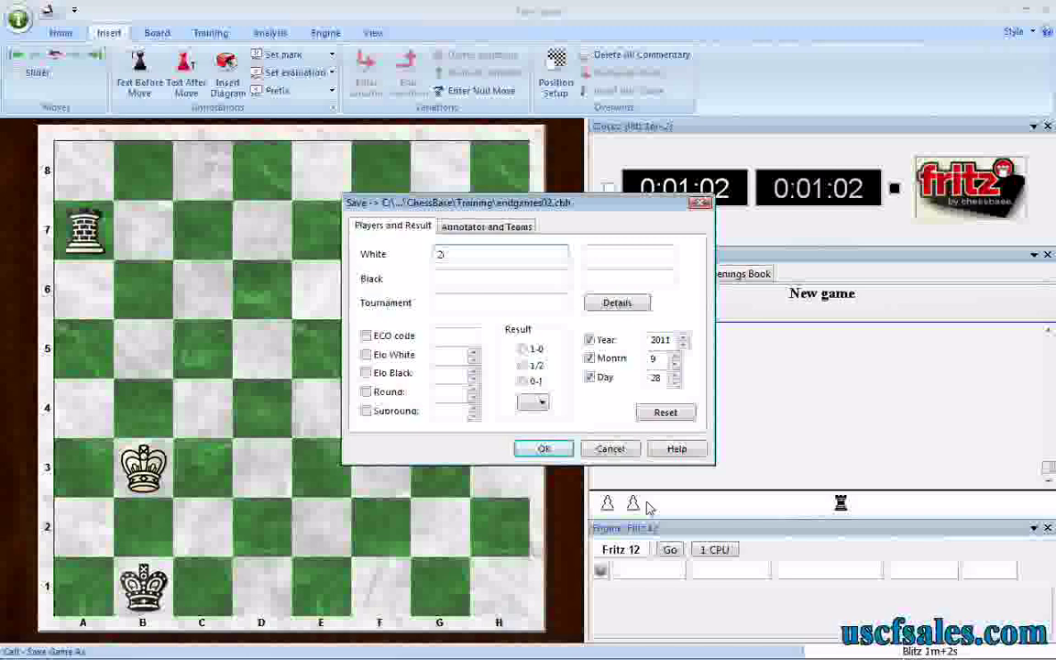
pyautogui.write('P v ')
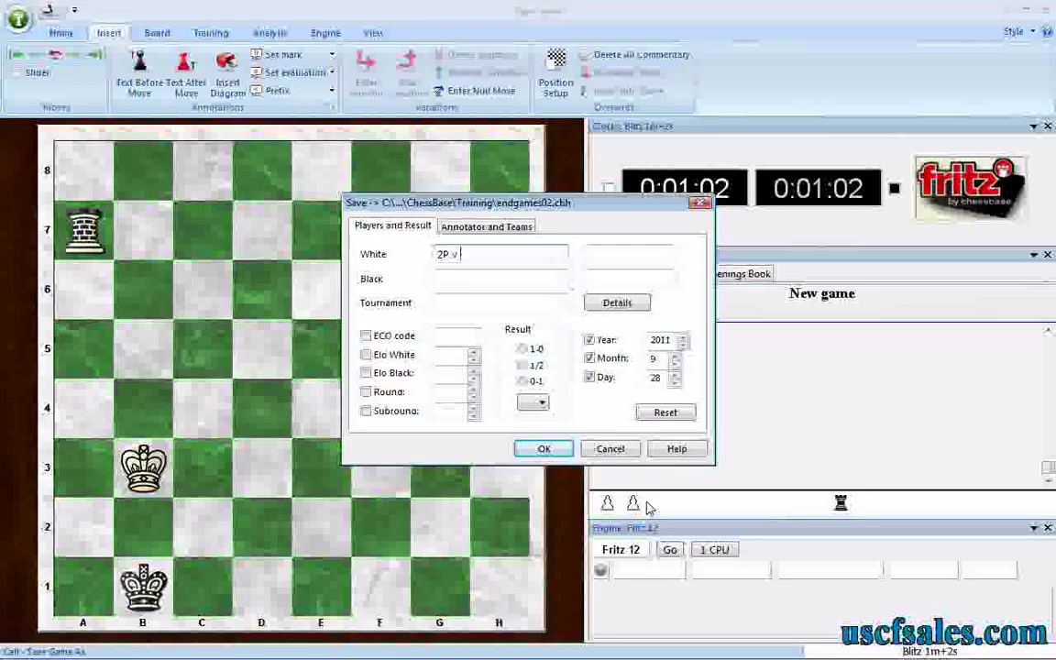
pyautogui.write('R')
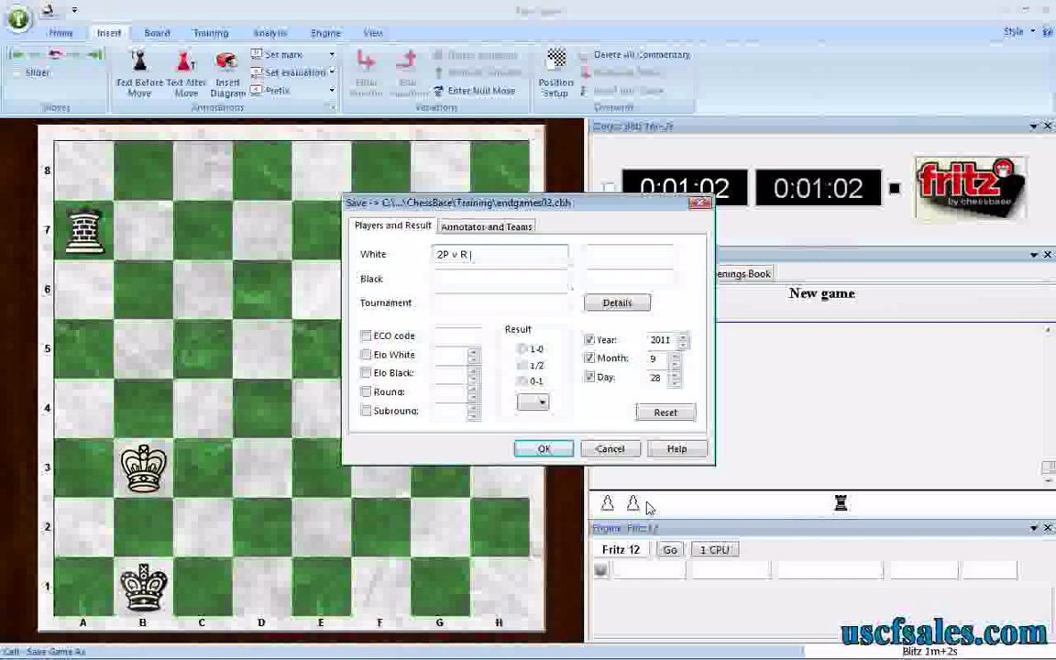
pyautogui.write(' (W')
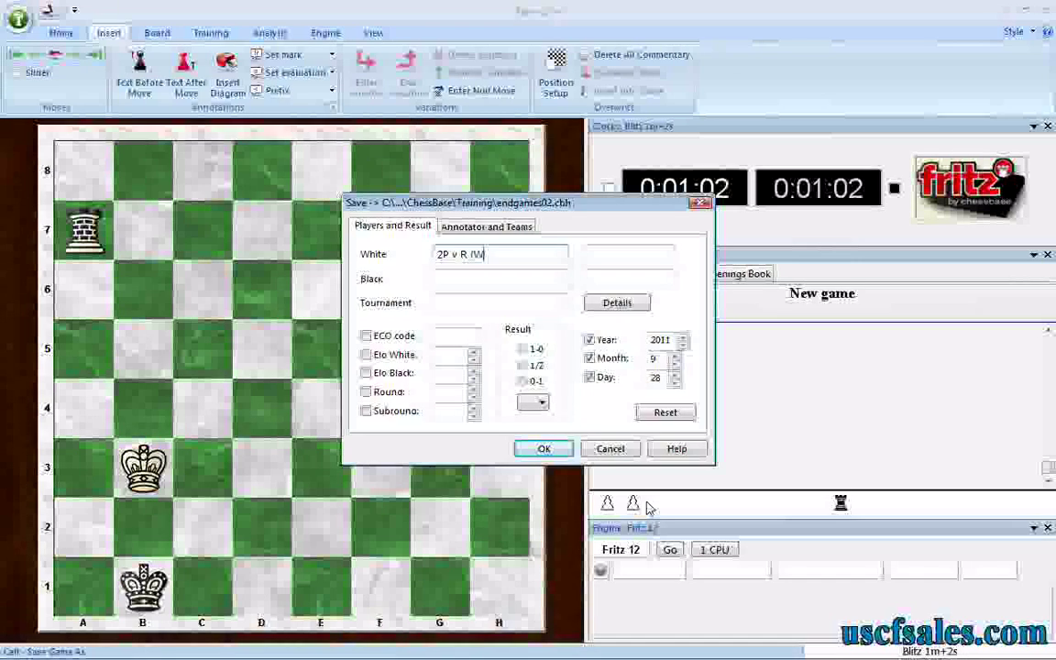
pyautogui.write('hite ')
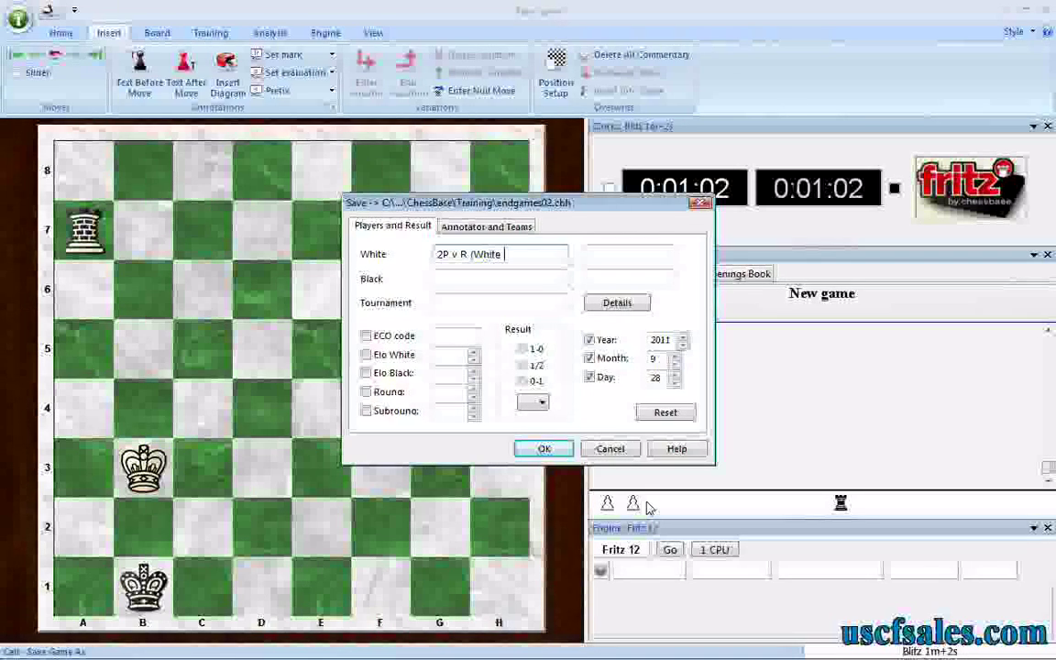
pyautogui.write('to move')
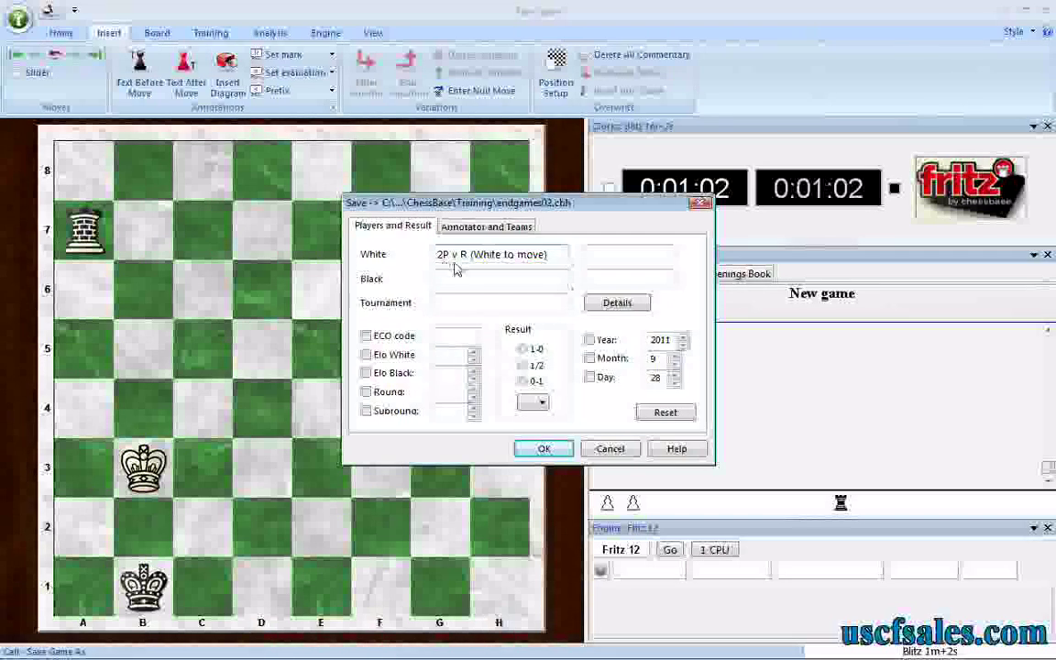
pyautogui.click(547, 451)
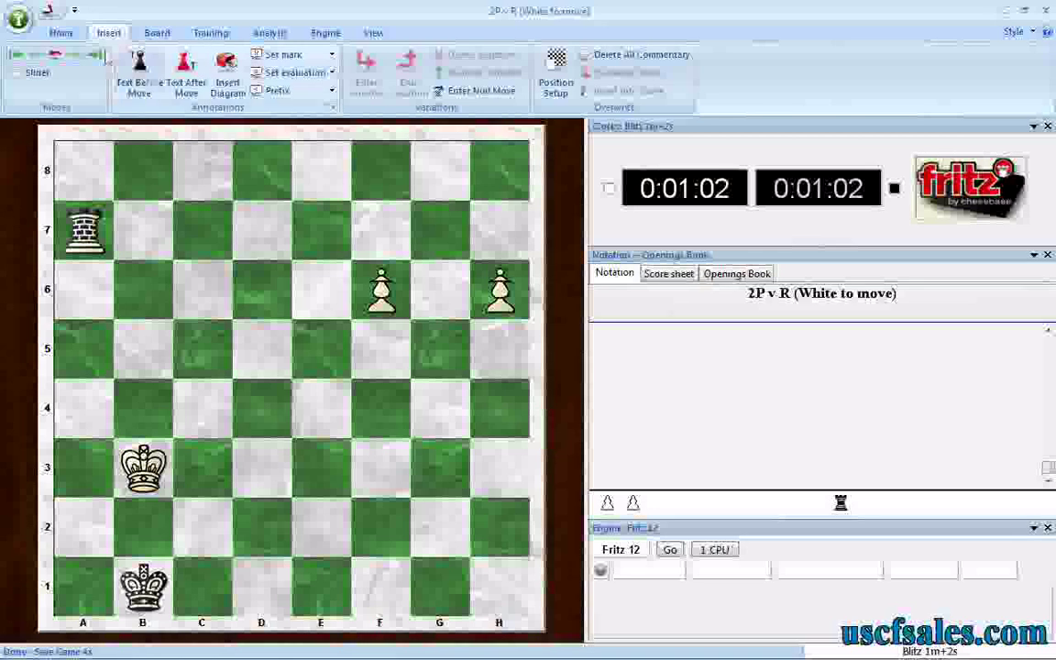
# Open Position Setup, clear it, cancel without changes, then show the Training tab
pyautogui.click(62, 33)
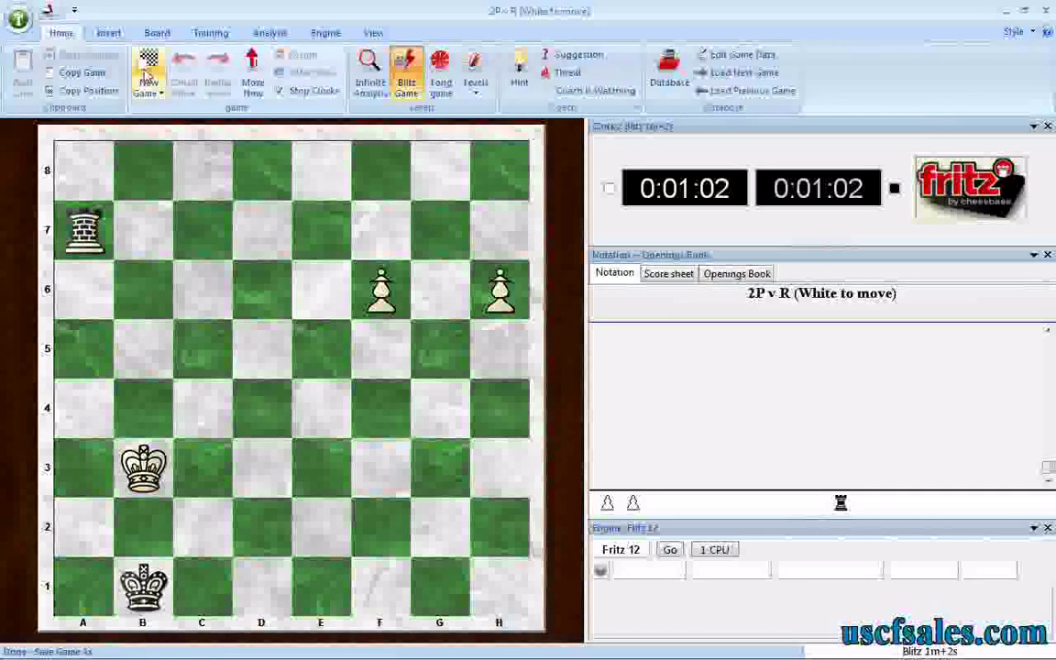
pyautogui.click(107, 35)
pyautogui.click(555, 71)
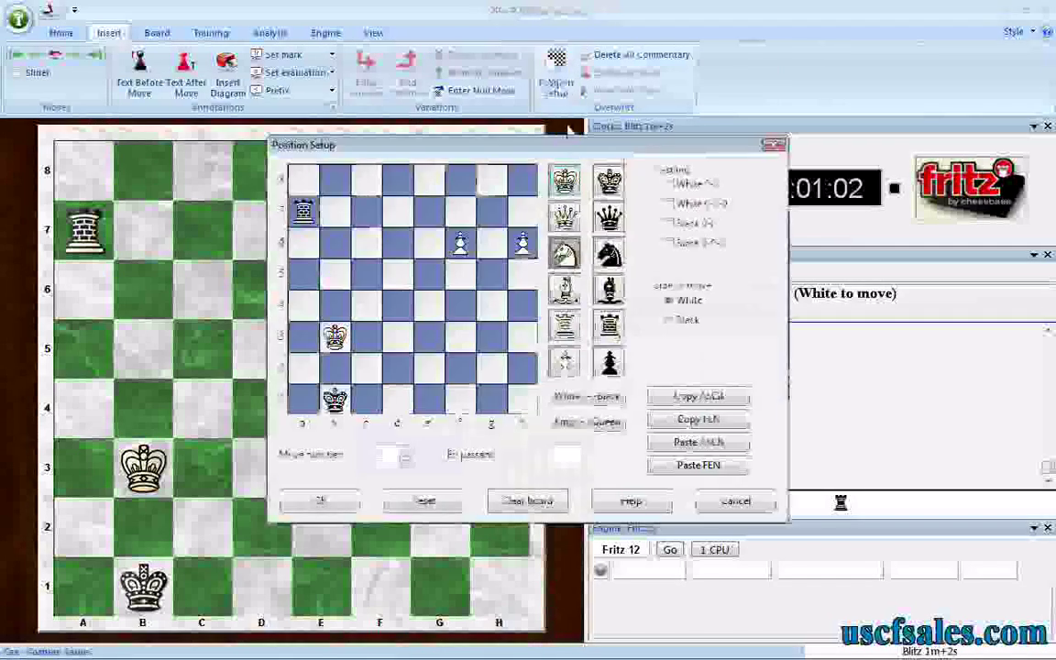
pyautogui.click(513, 500)
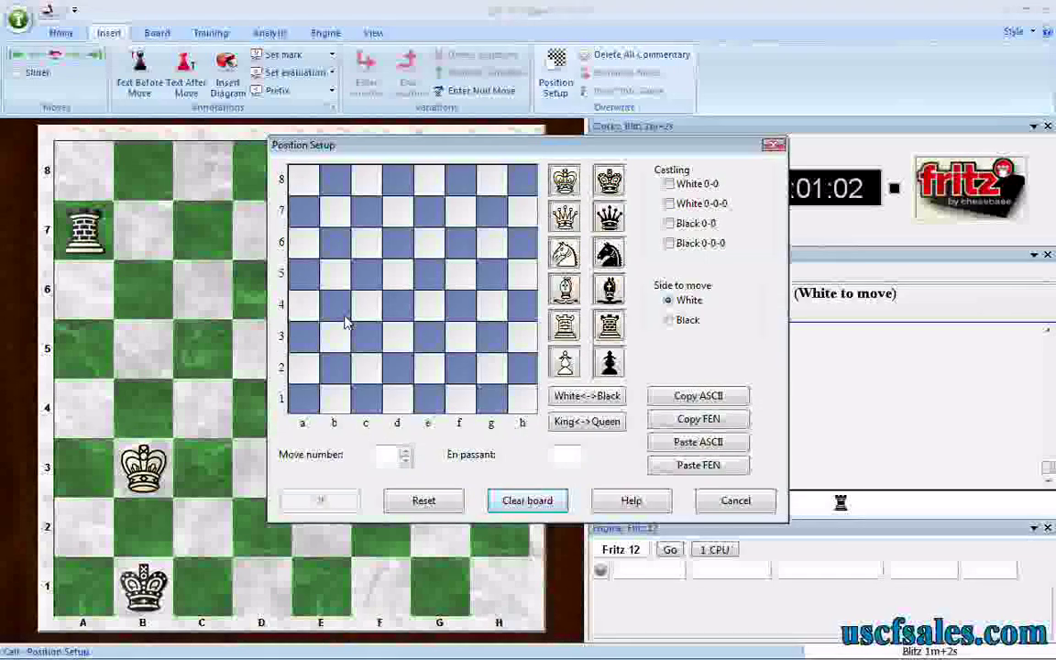
pyautogui.click(733, 500)
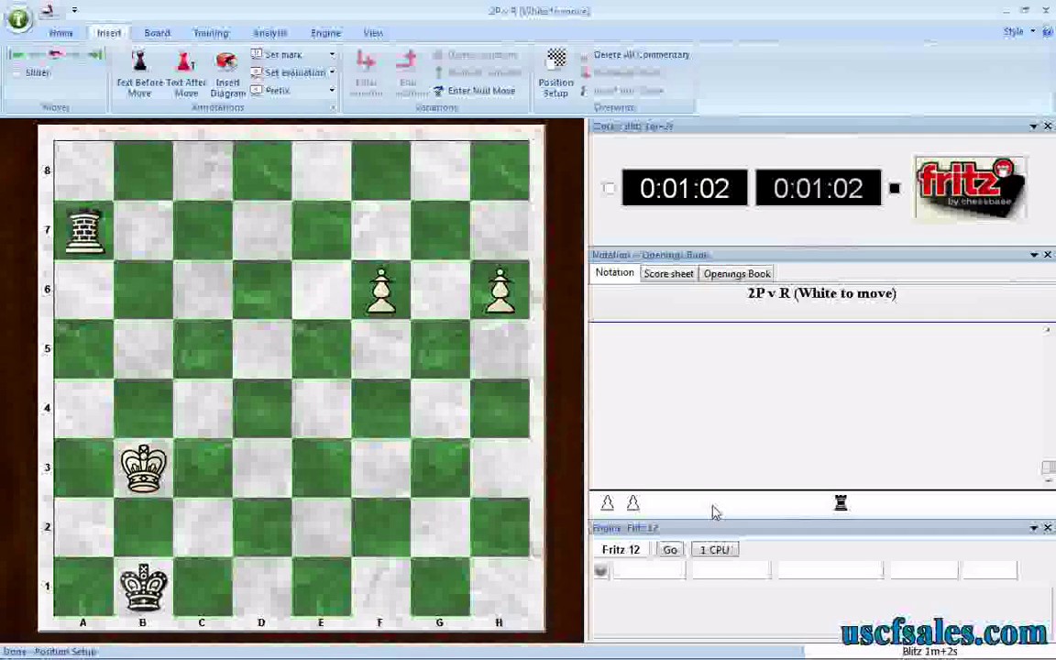
pyautogui.click(223, 35)
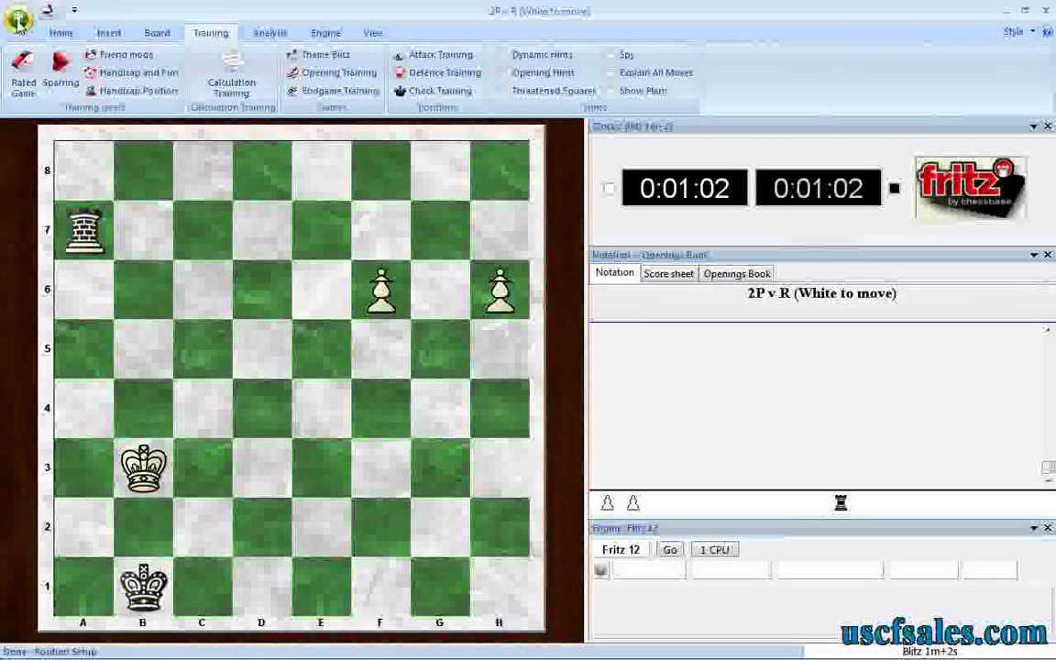
# Open the program Options and look through its pages, returning to the Training settings
pyautogui.click(18, 20)
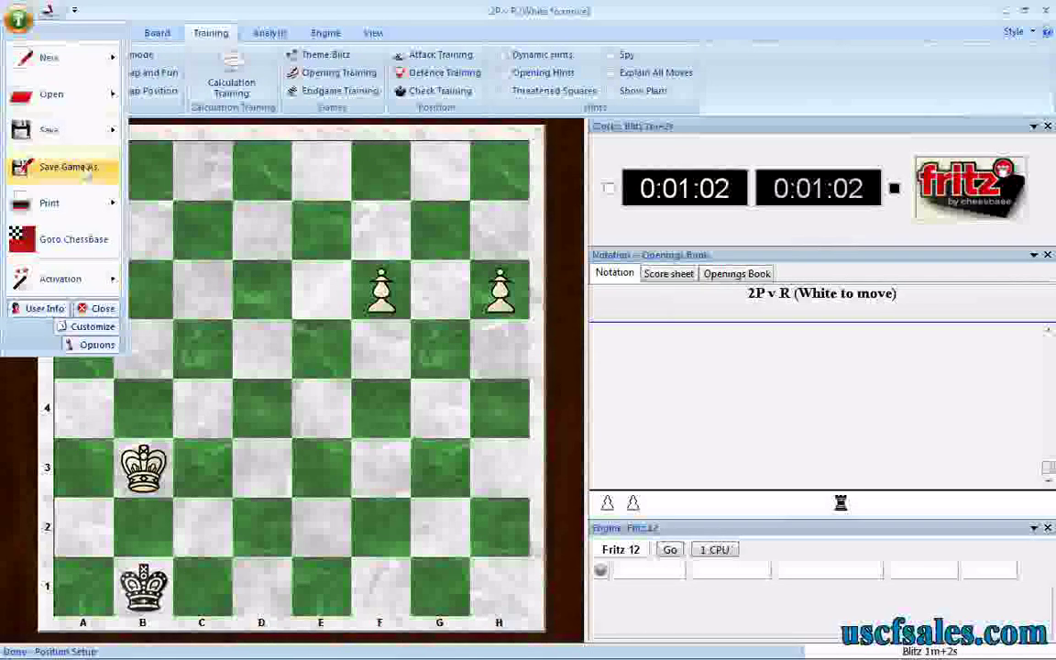
pyautogui.click(95, 345)
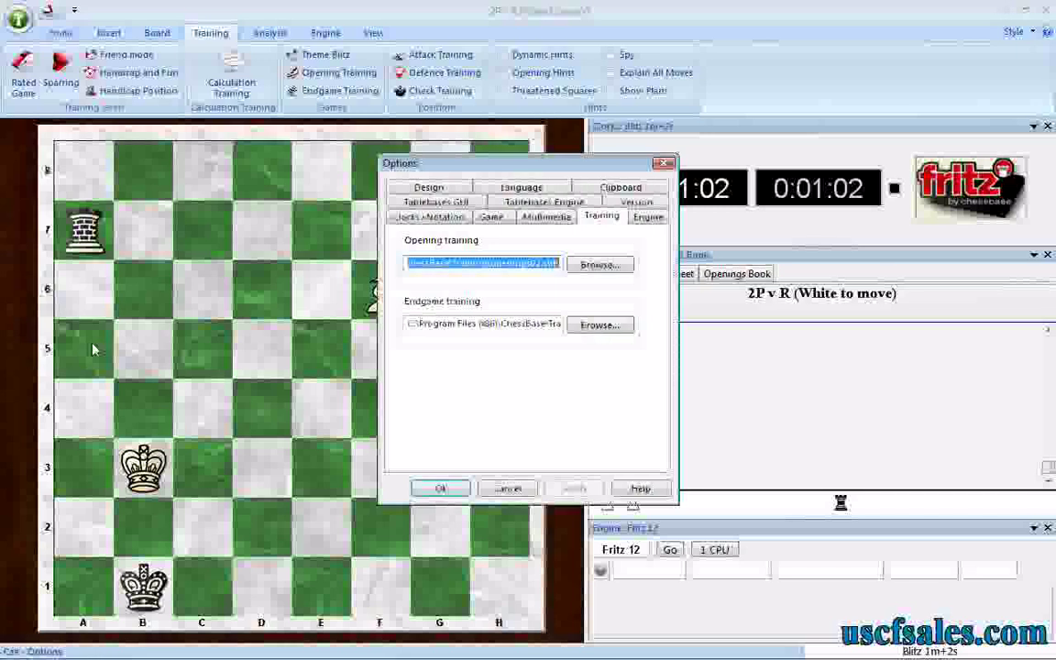
pyautogui.click(428, 187)
pyautogui.click(552, 183)
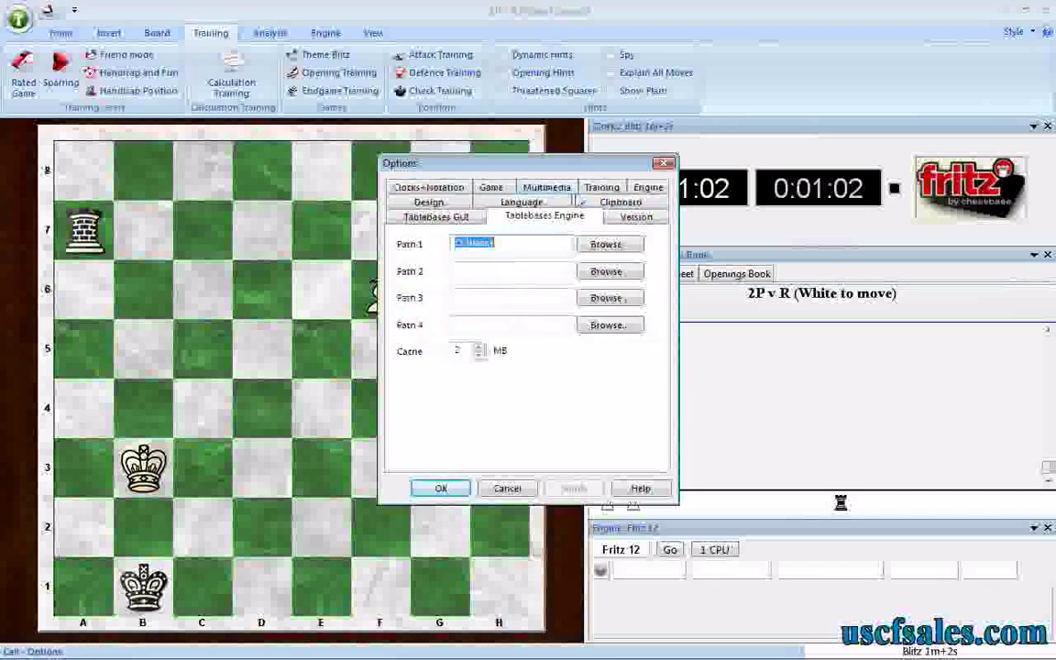
pyautogui.click(608, 201)
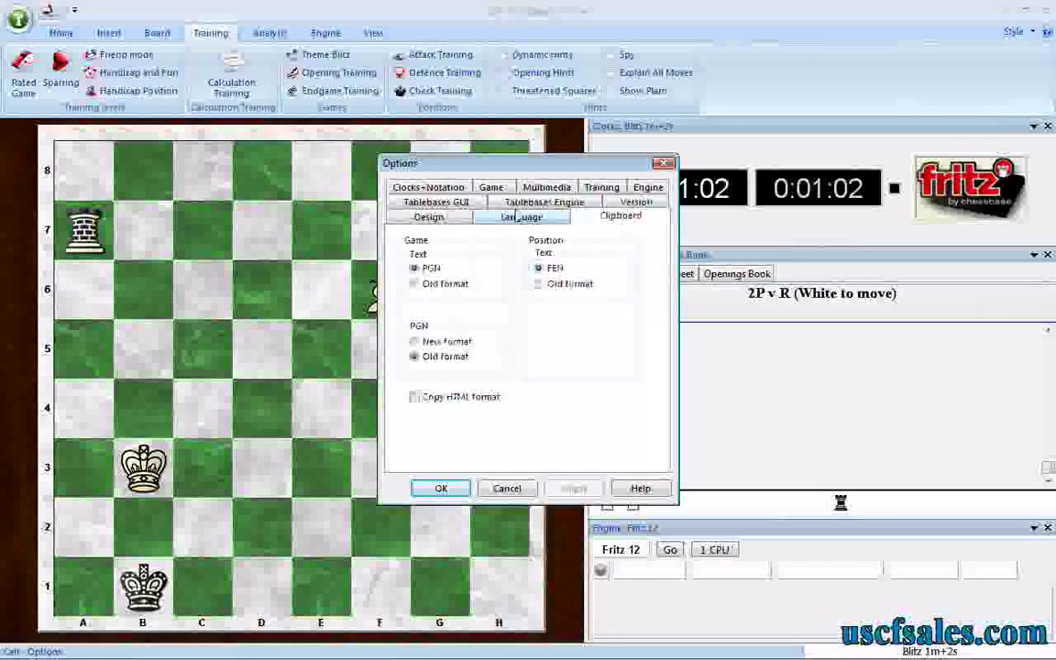
pyautogui.click(603, 188)
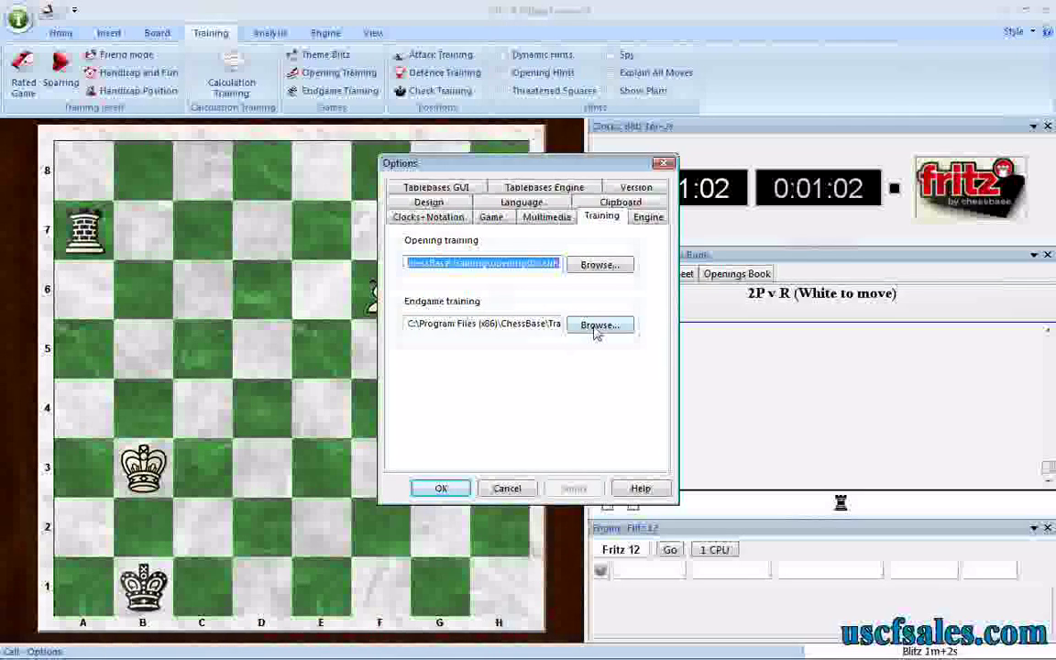
# Set the endgame training file to endgames02.cbh and confirm the options
pyautogui.click(528, 324)
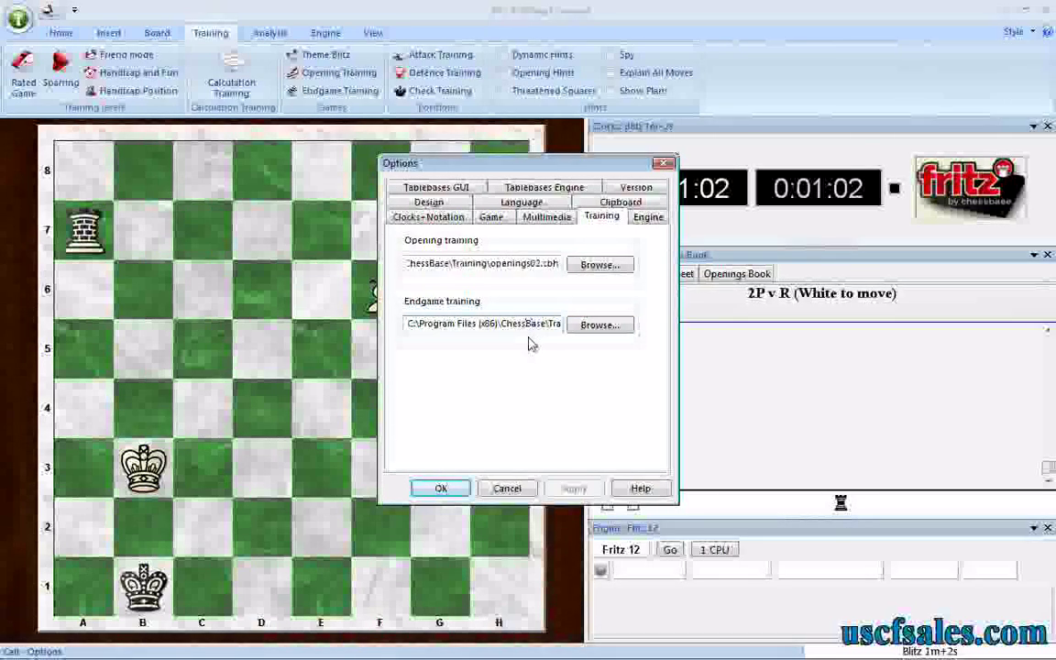
pyautogui.press('End')
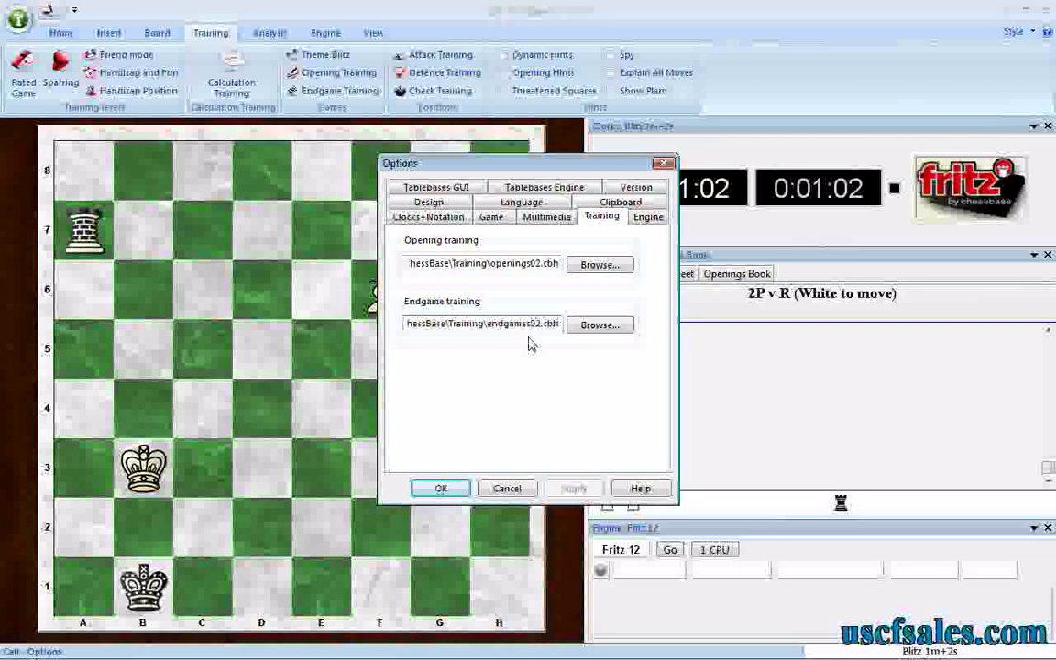
pyautogui.click(597, 327)
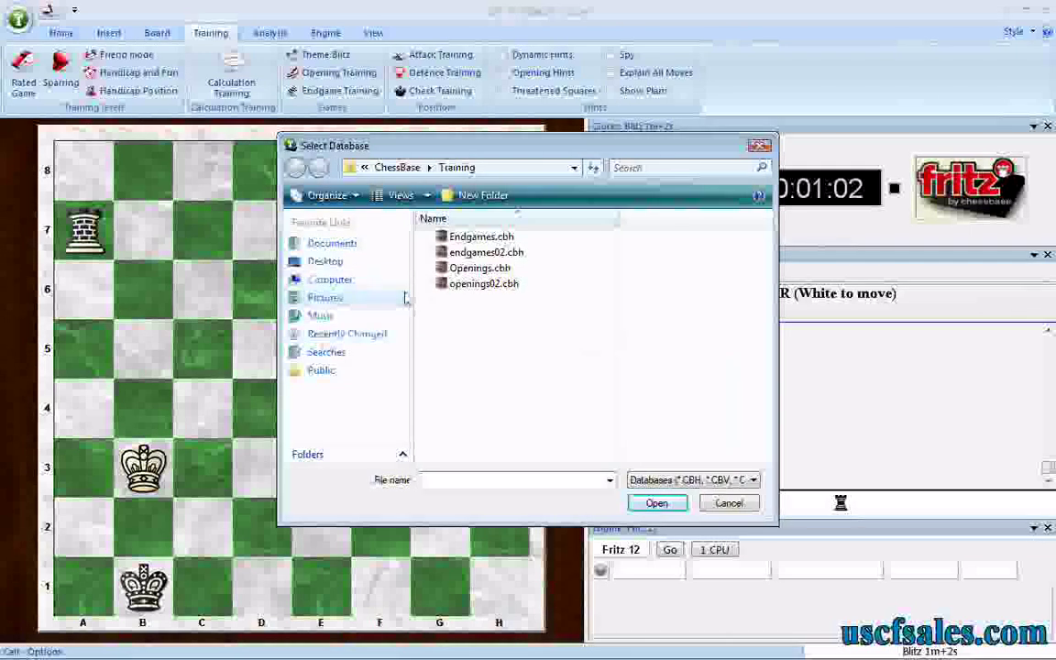
pyautogui.click(474, 256)
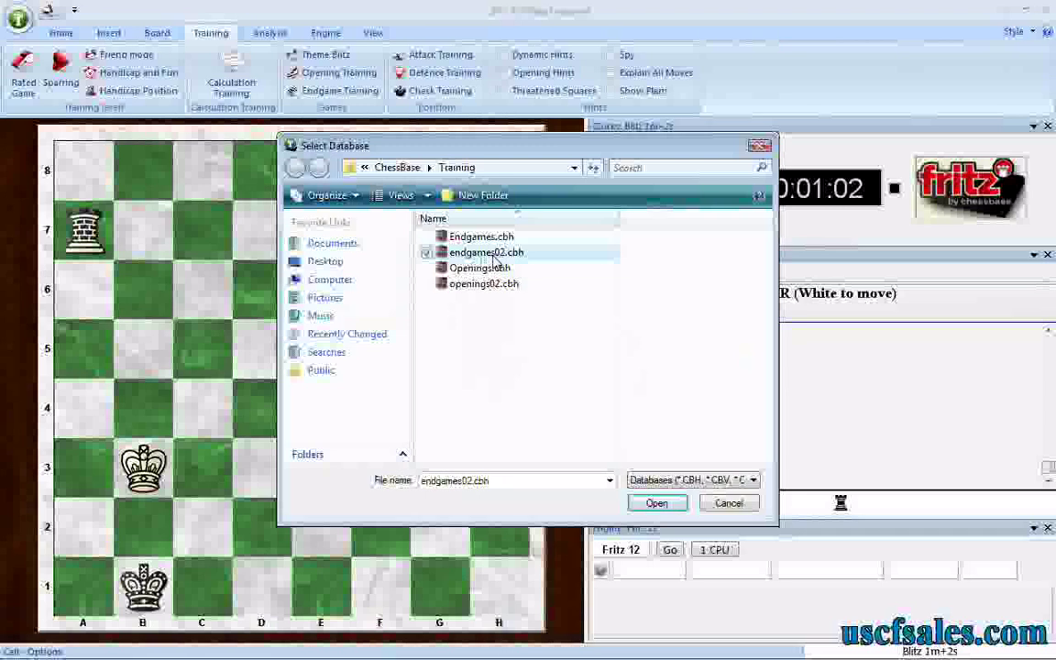
pyautogui.click(656, 503)
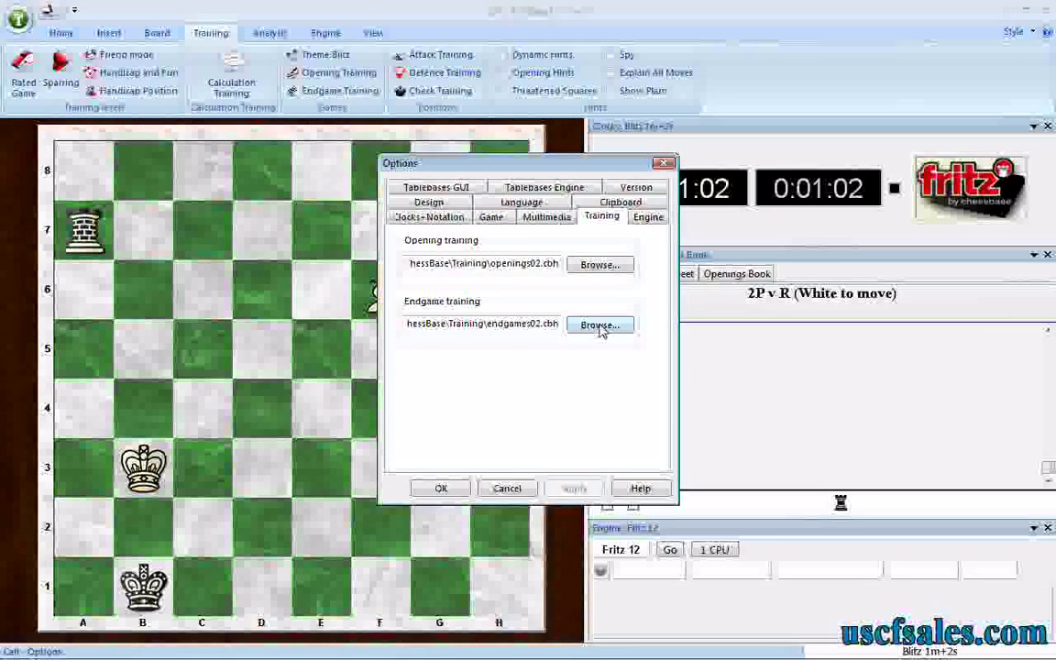
pyautogui.click(441, 488)
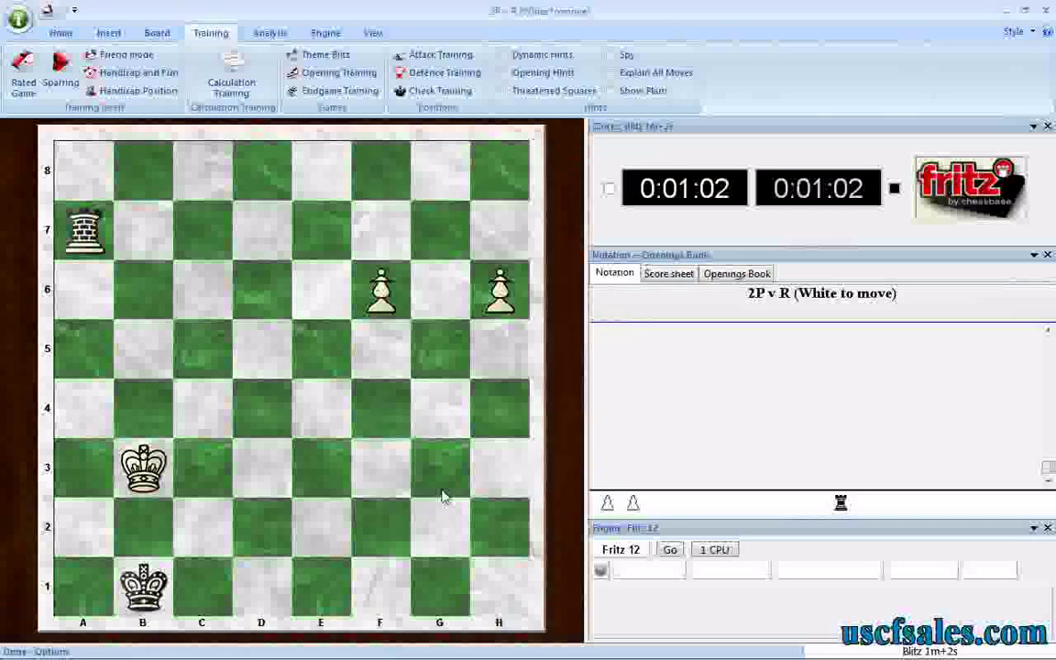
pyautogui.click(332, 91)
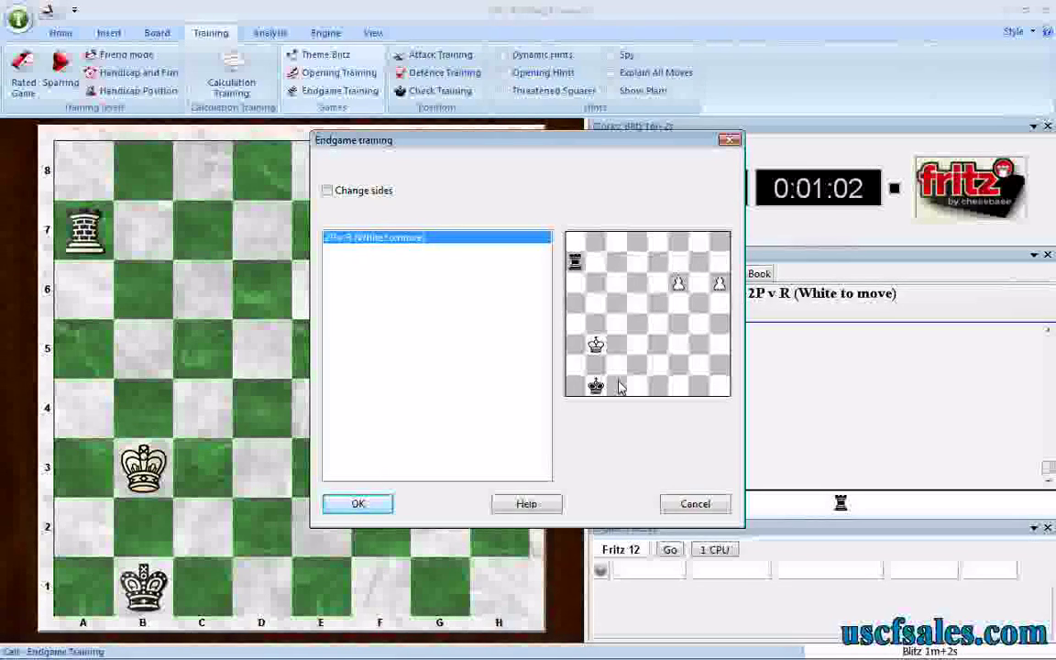
pyautogui.click(675, 503)
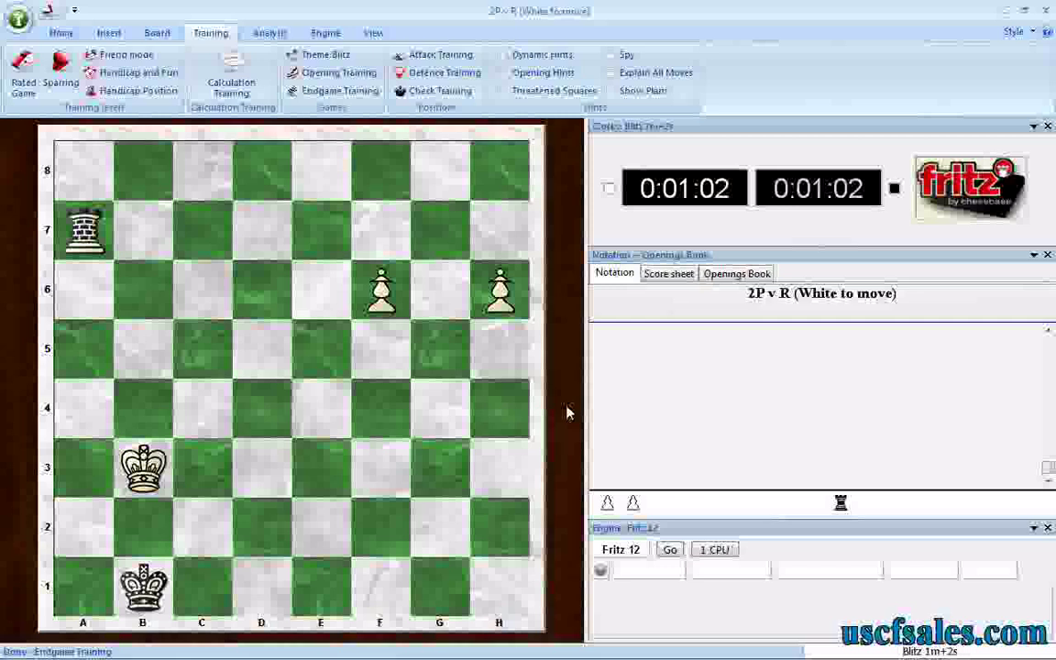
# Set the endgame training file back to Endgames.cbh in the Options Training page
pyautogui.click(20, 20)
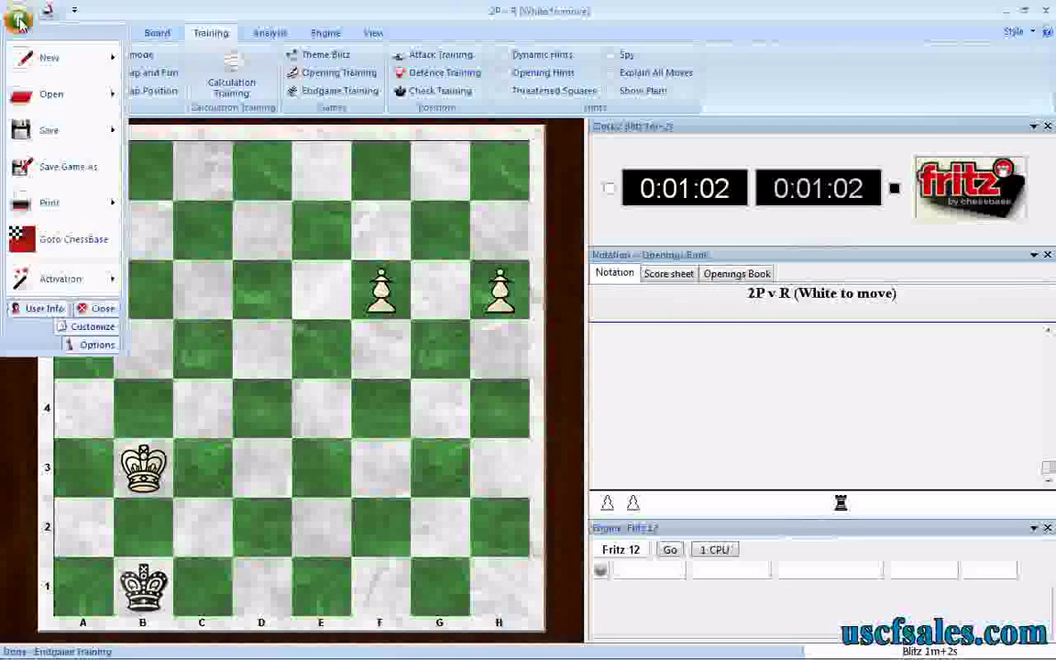
pyautogui.click(90, 348)
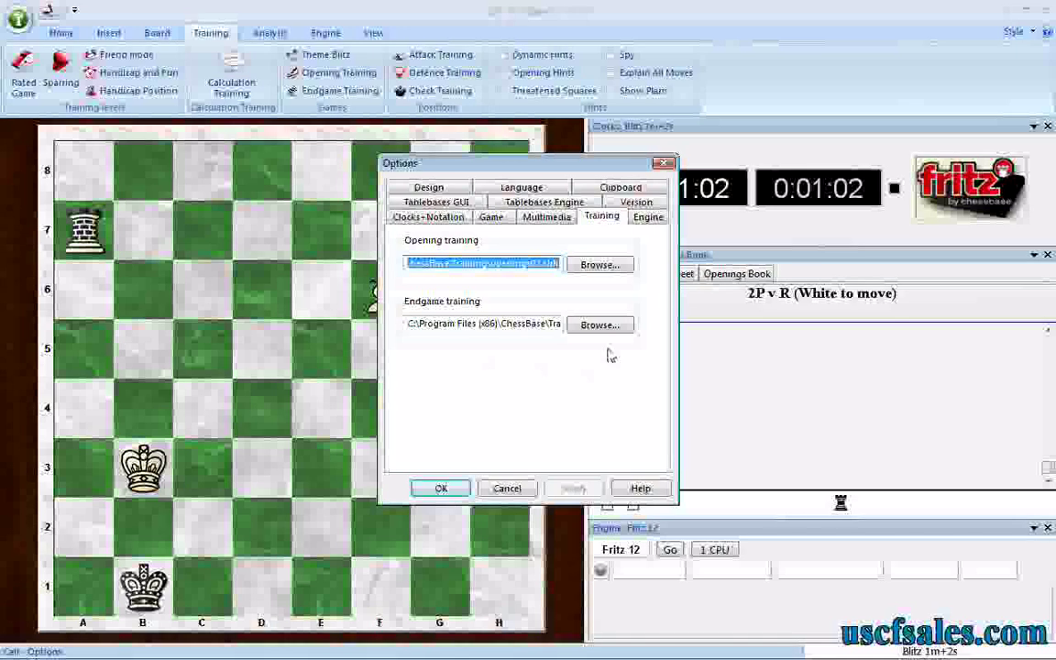
pyautogui.click(601, 332)
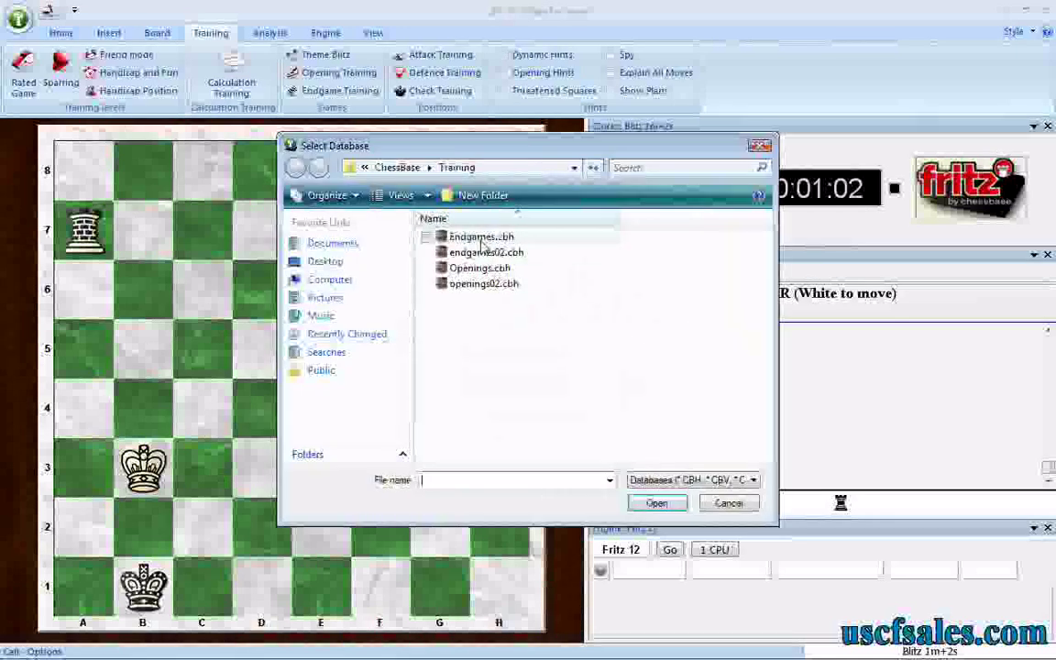
pyautogui.doubleClick(483, 245)
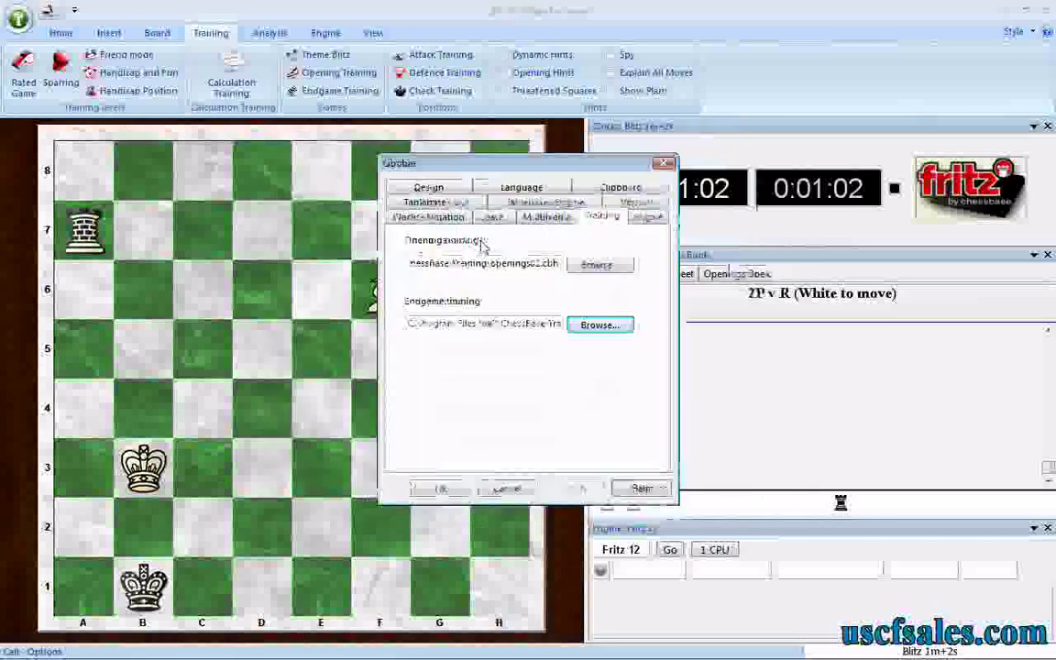
pyautogui.click(441, 489)
# Check the Endgame Training list shows Bishop vs Rook and Knight vs Rook, then cancel
pyautogui.click(332, 91)
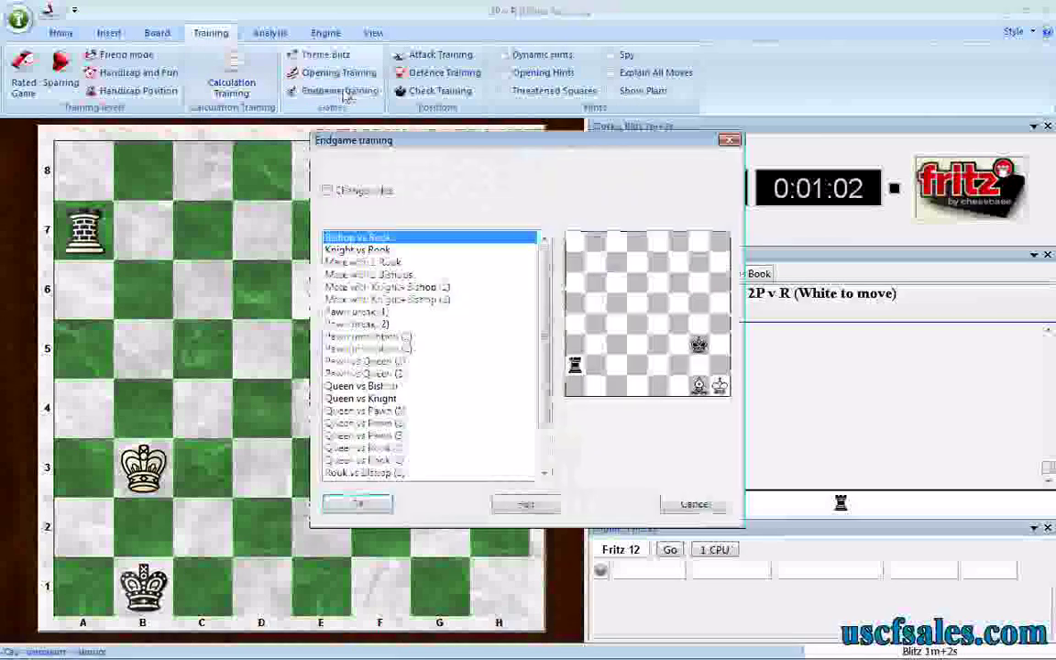
pyautogui.moveTo(543, 314)
pyautogui.mouseDown()
pyautogui.moveTo(547, 360)
pyautogui.moveTo(550, 295)
pyautogui.moveTo(547, 383)
pyautogui.moveTo(547, 322)
pyautogui.mouseUp()
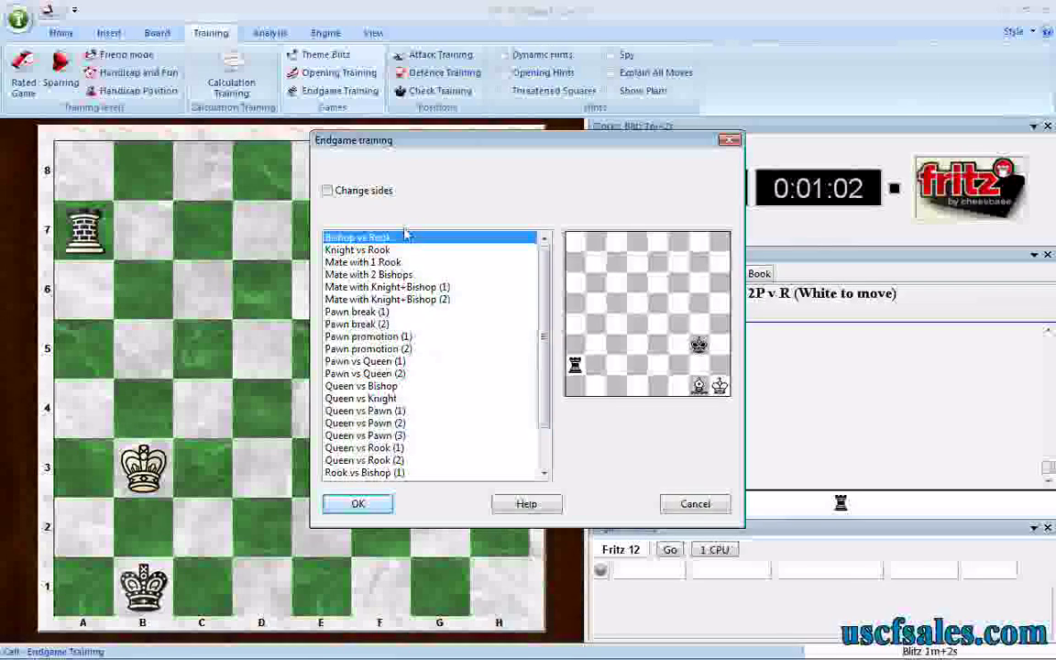
pyautogui.click(694, 503)
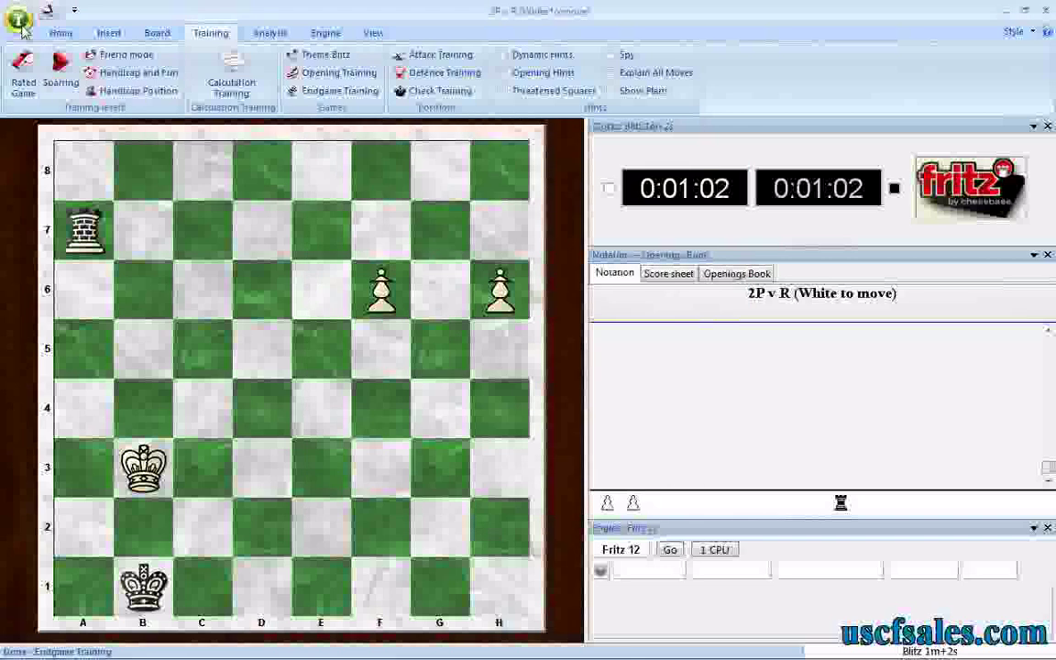
# Point endgame training at endgames02.cbh and open Endgame Training showing '2P v R (White to move)'
pyautogui.click(21, 24)
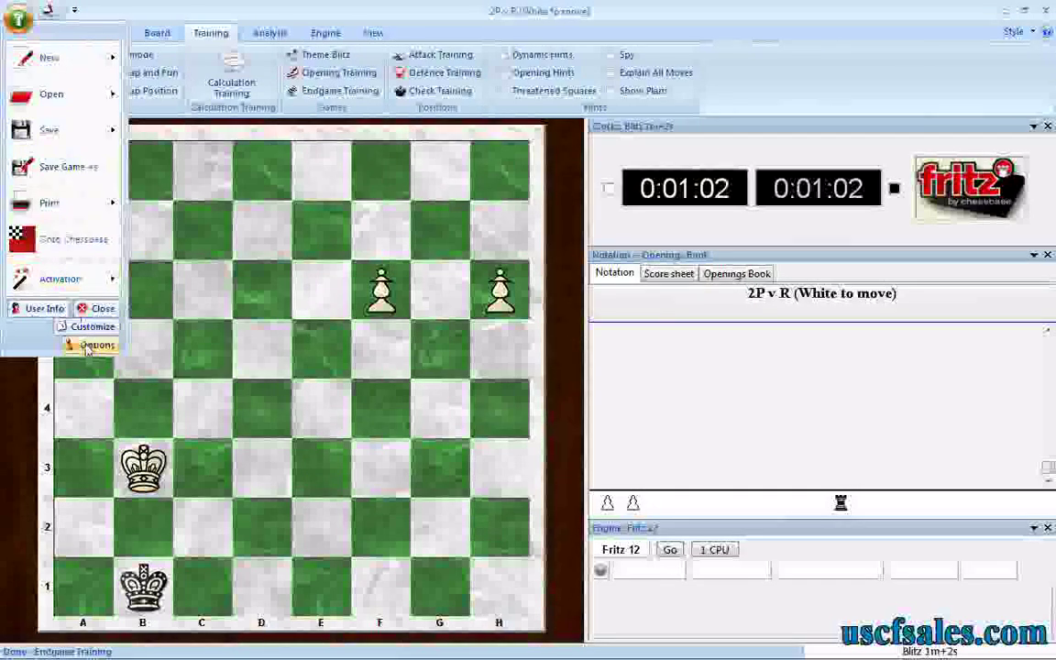
pyautogui.click(88, 346)
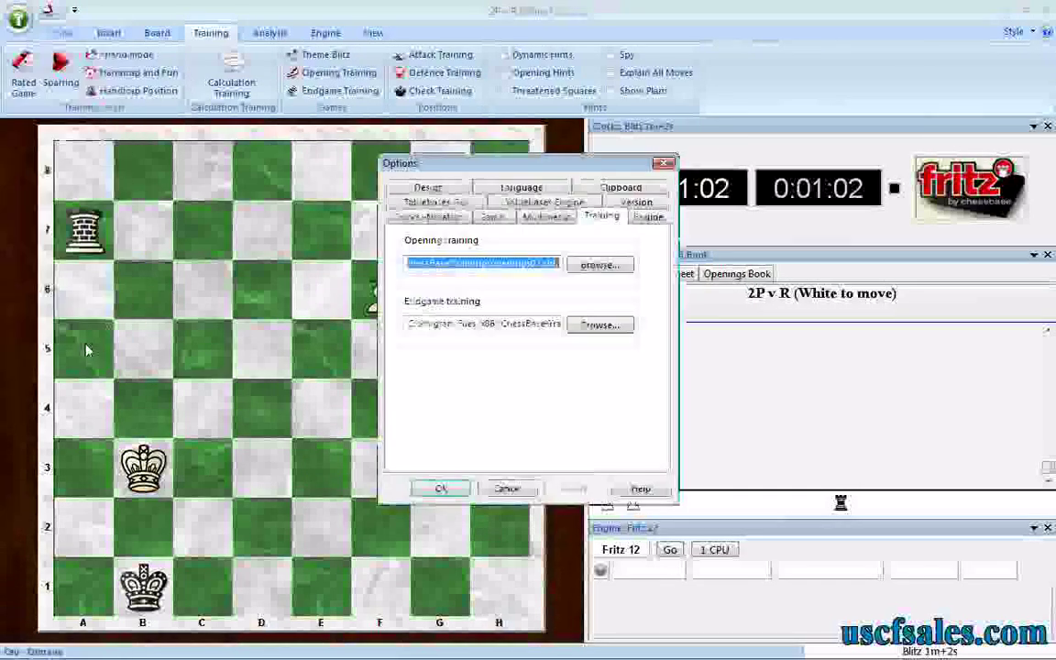
pyautogui.click(601, 325)
pyautogui.doubleClick(458, 252)
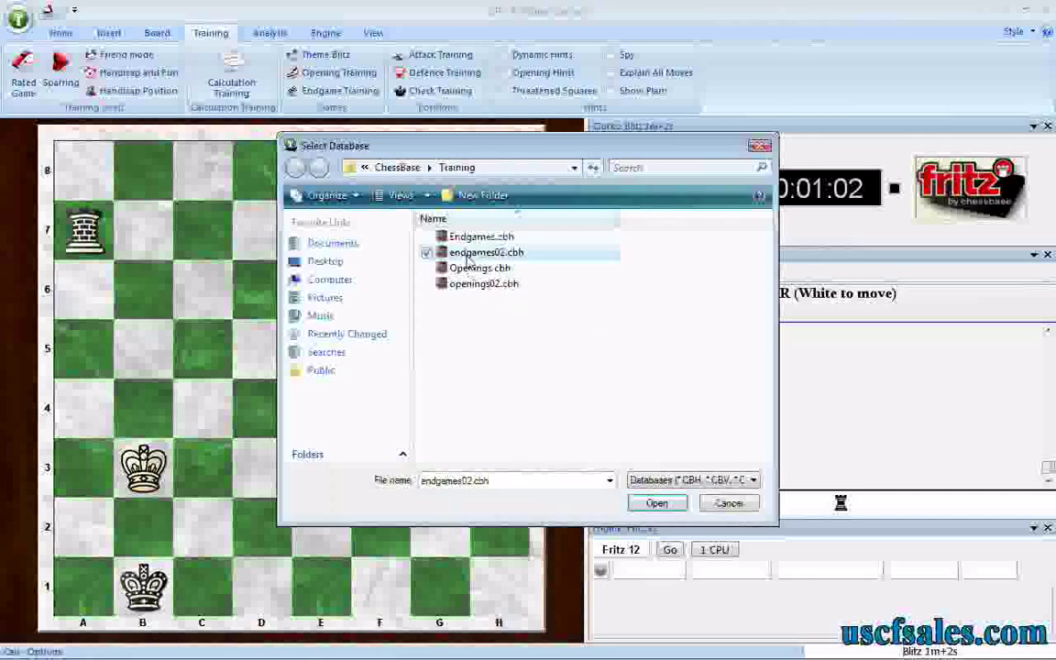
pyautogui.click(441, 487)
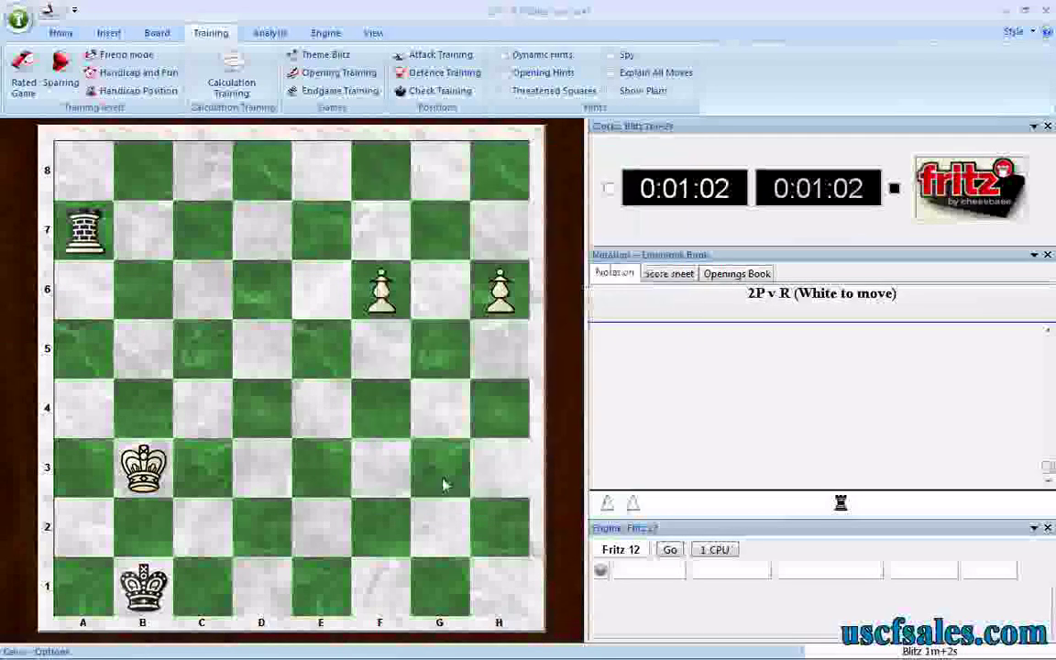
pyautogui.click(328, 92)
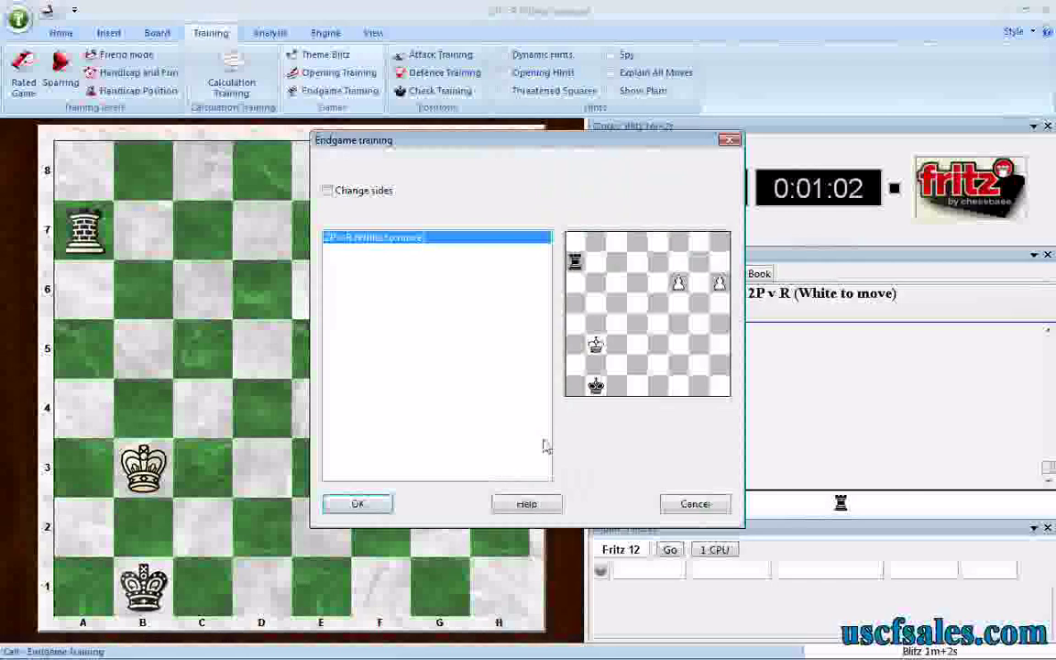